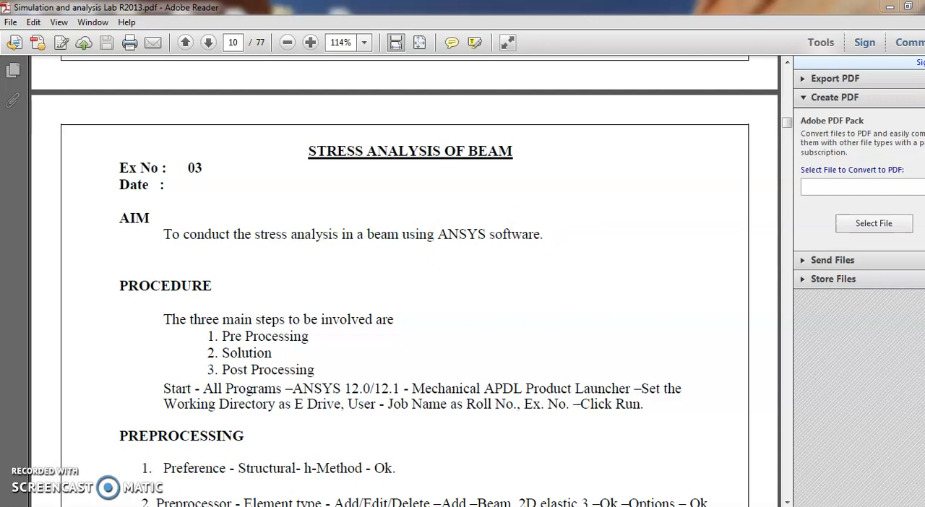
Review the cantilever beam and I-section drawings with the material data in the stress analysis lab manual PDF
mouse_move(235, 506)
click(302, 467)
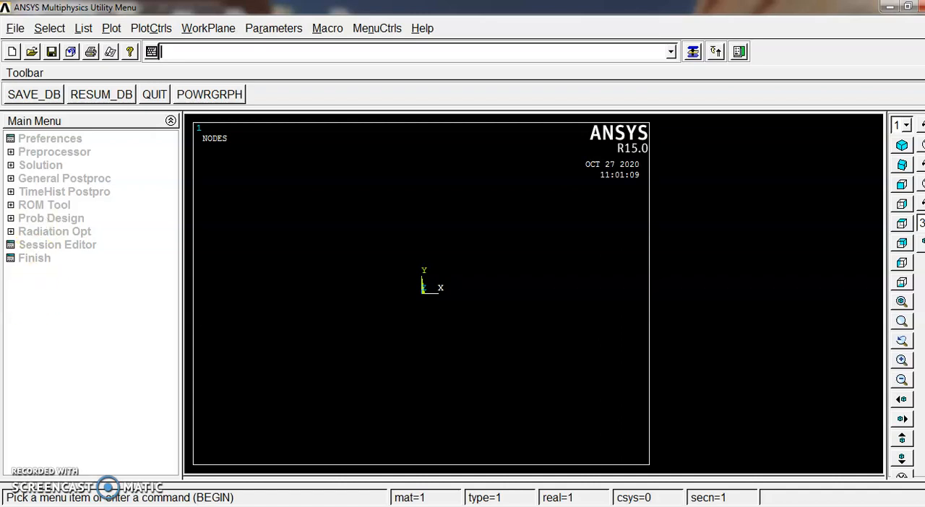
click(170, 506)
scroll(244, 241, down, 20)
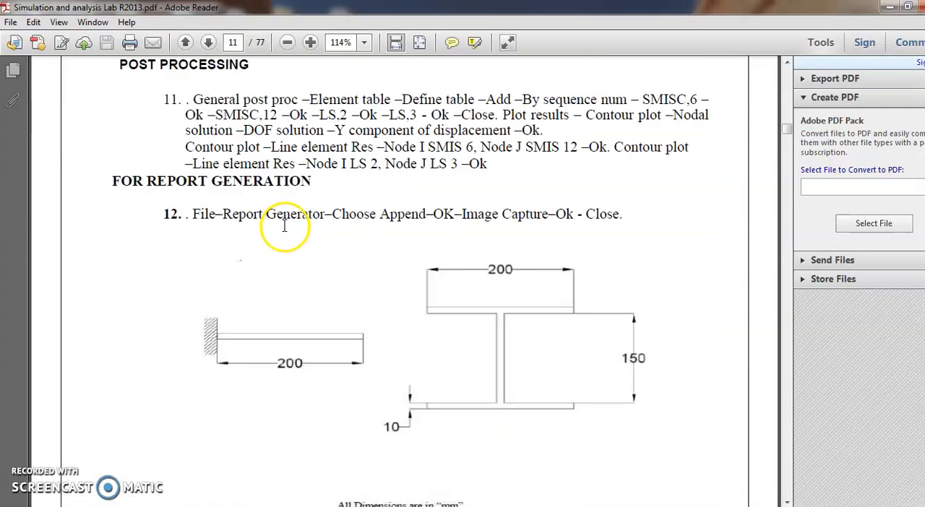
scroll(283, 221, up, 4)
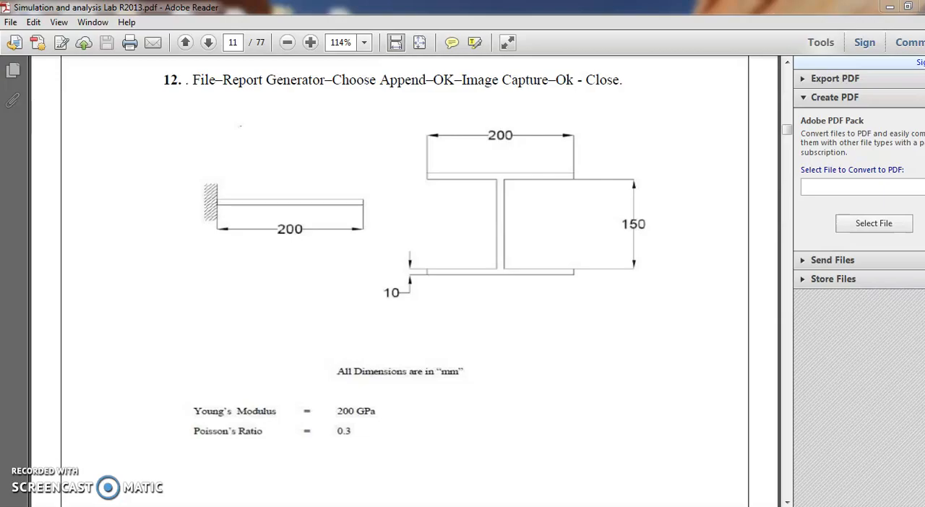
Switch to ANSYS and filter the GUI preferences to the Structural discipline with the h-Method
click(300, 469)
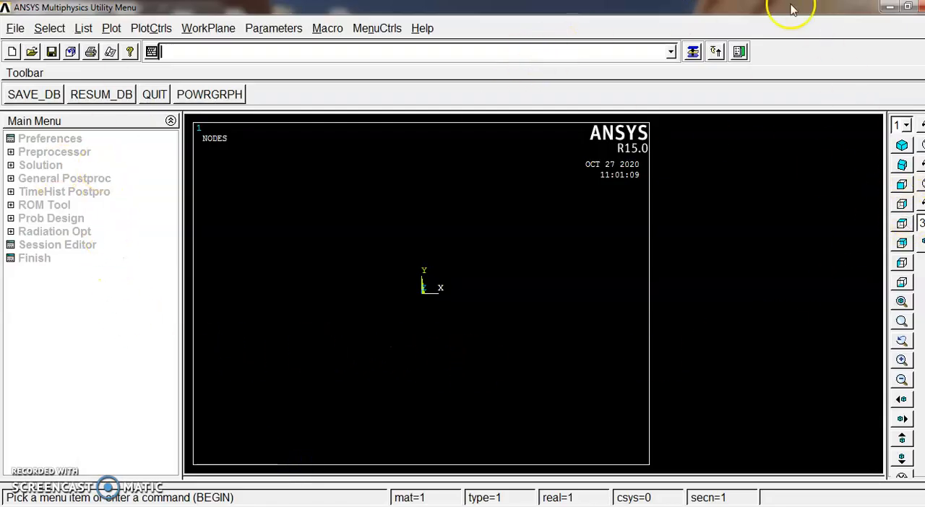
click(65, 138)
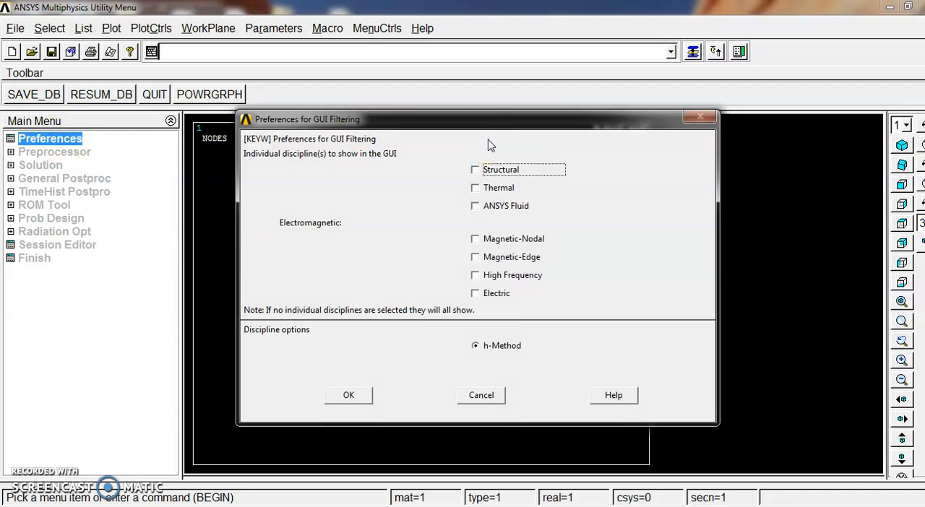
click(474, 169)
click(348, 397)
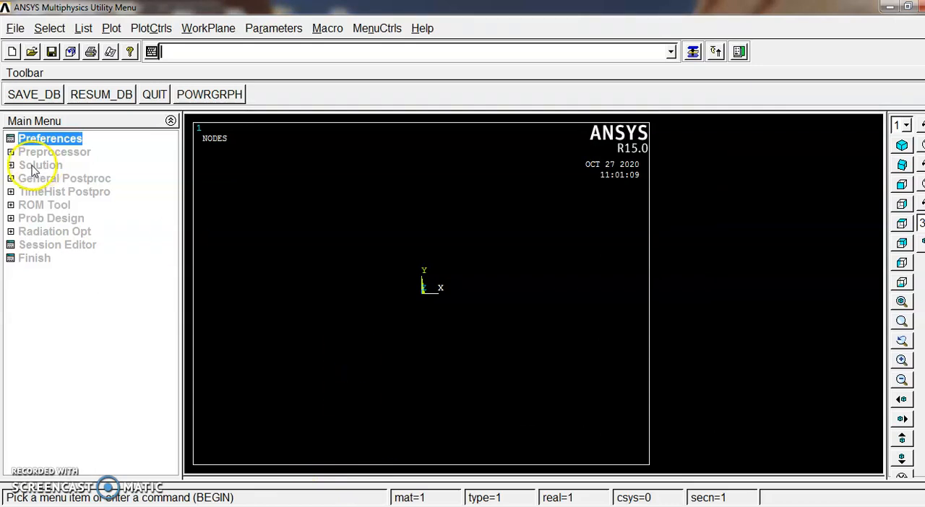
Add the Beam 2 node 188 element type with reference number 1
click(65, 152)
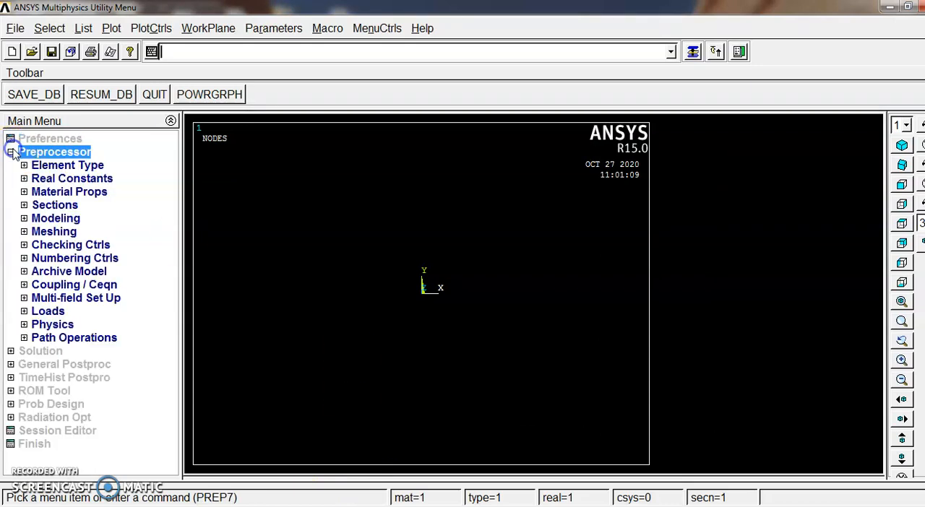
click(72, 165)
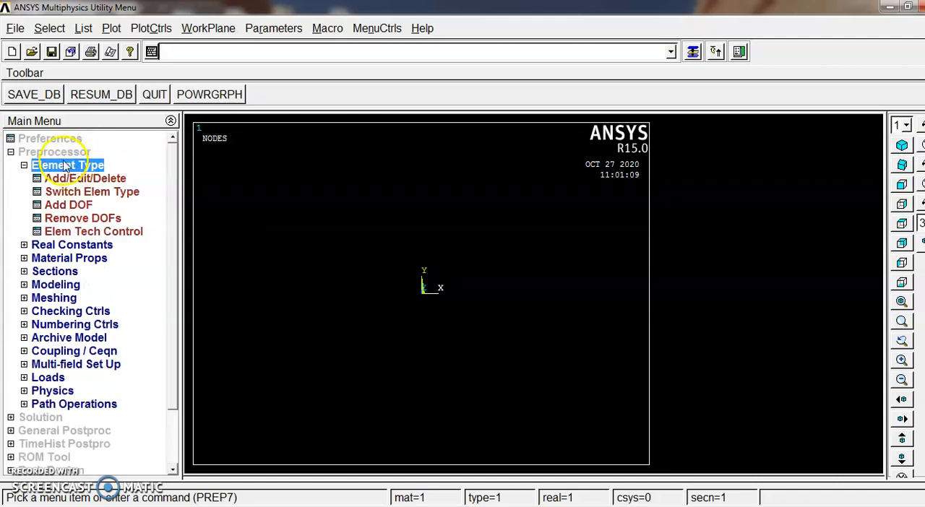
click(82, 180)
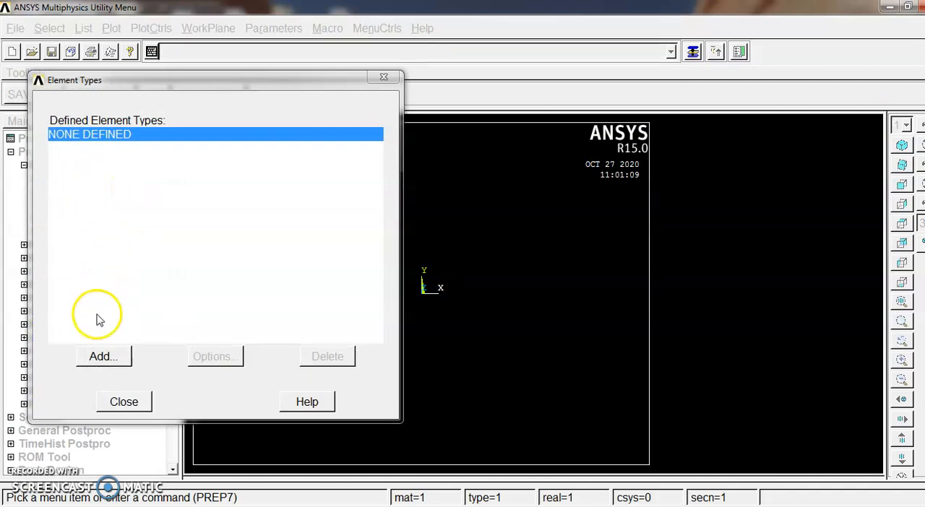
click(107, 356)
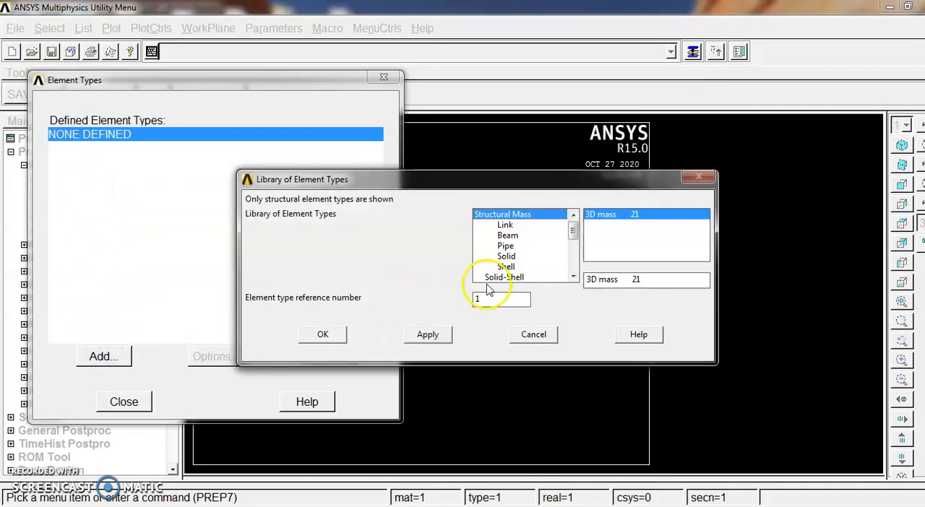
click(507, 236)
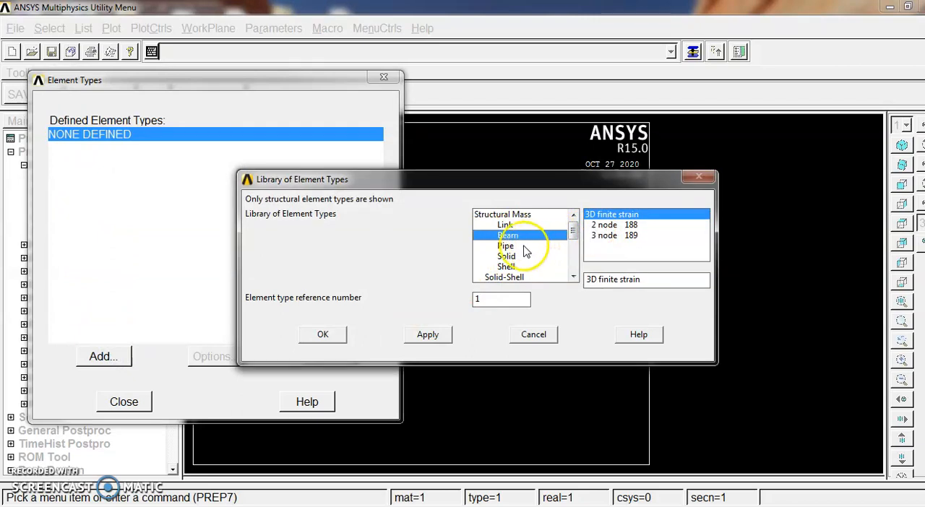
click(605, 225)
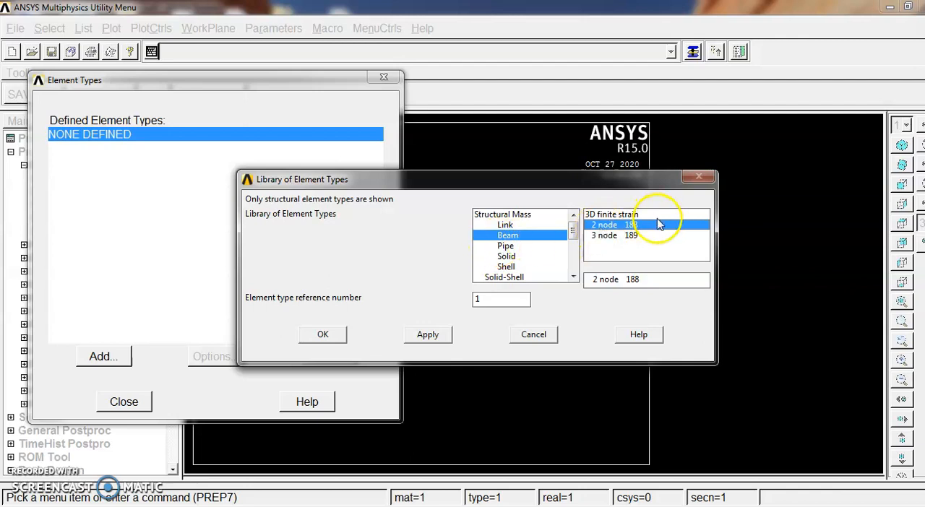
click(323, 334)
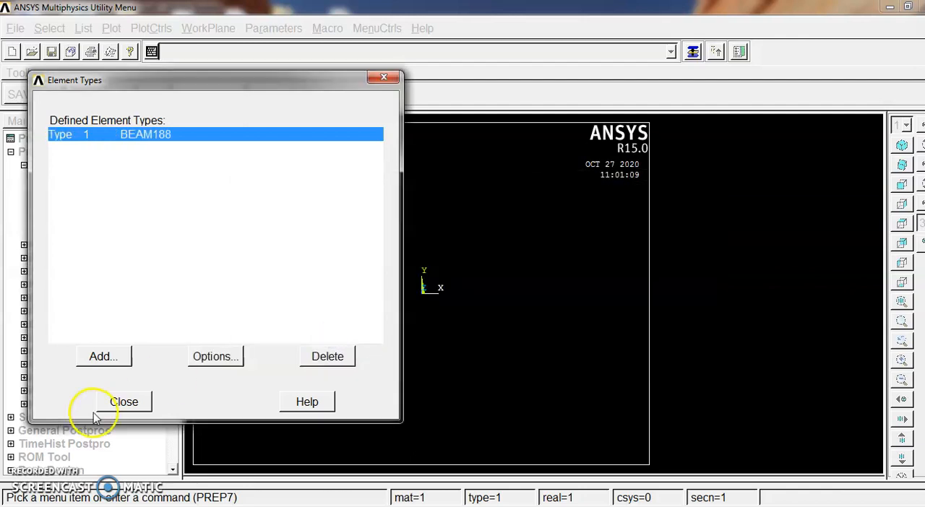
click(115, 400)
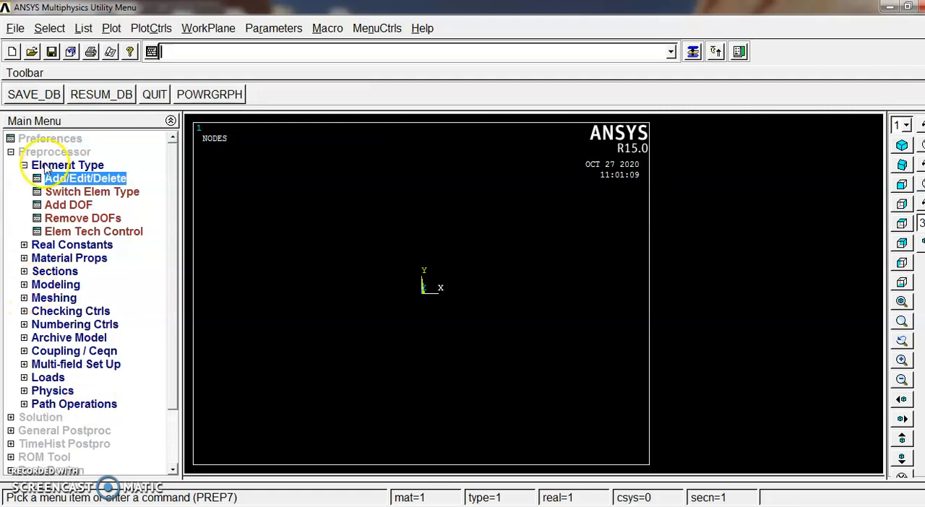
click(25, 166)
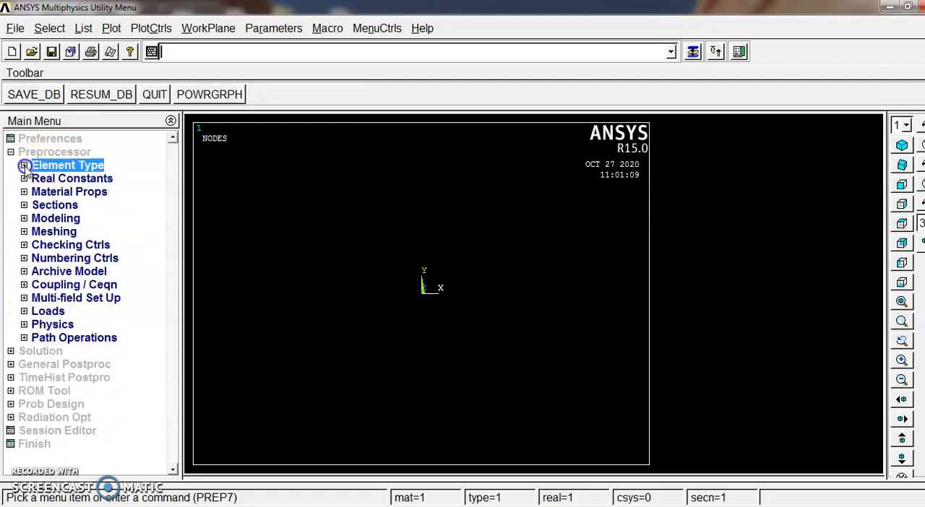
Start a structural linear elastic isotropic definition for material model number 1
click(70, 192)
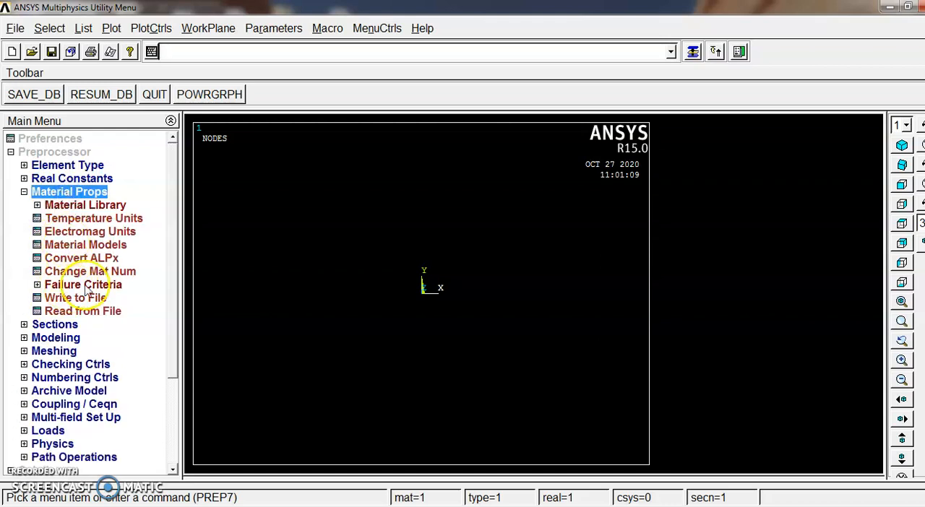
click(92, 245)
click(486, 239)
double_click(516, 252)
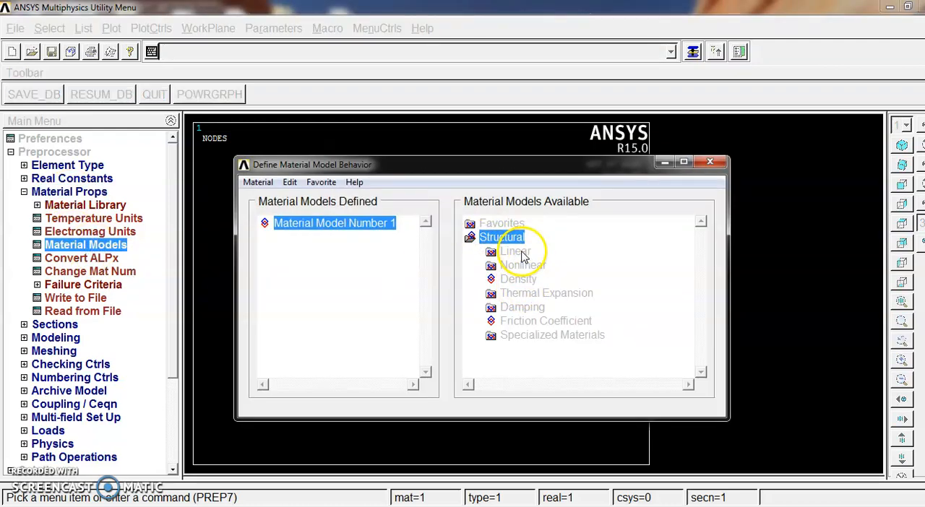
double_click(539, 266)
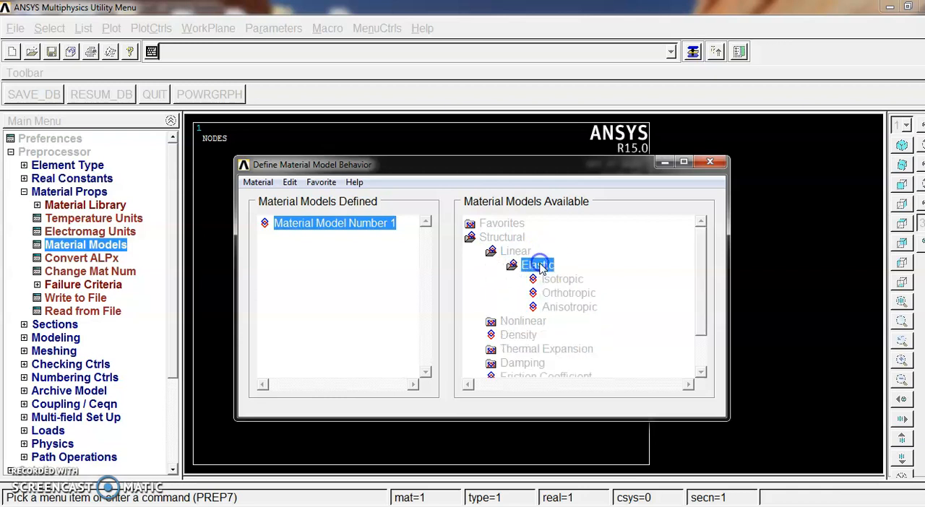
double_click(557, 279)
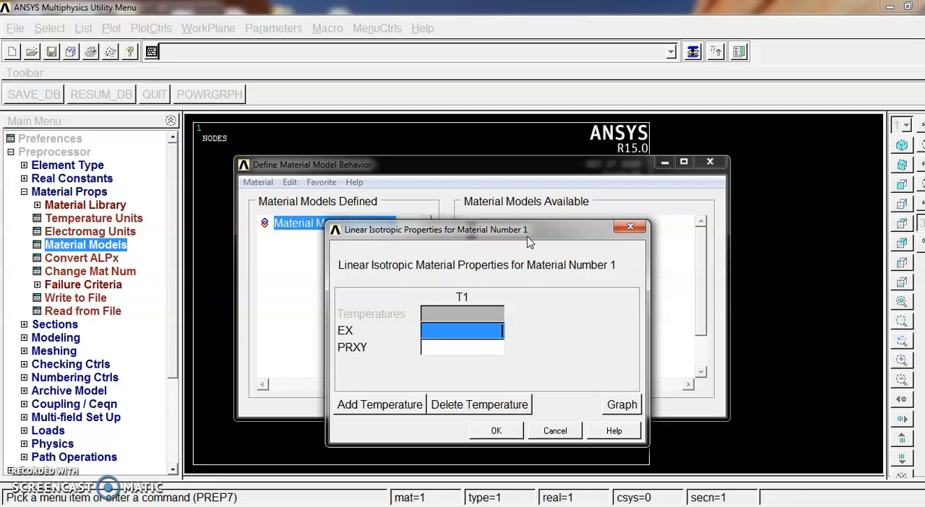
Set the material's EX to 200e9 and PRXY to 0.3, and finish the material definition
text(200e)
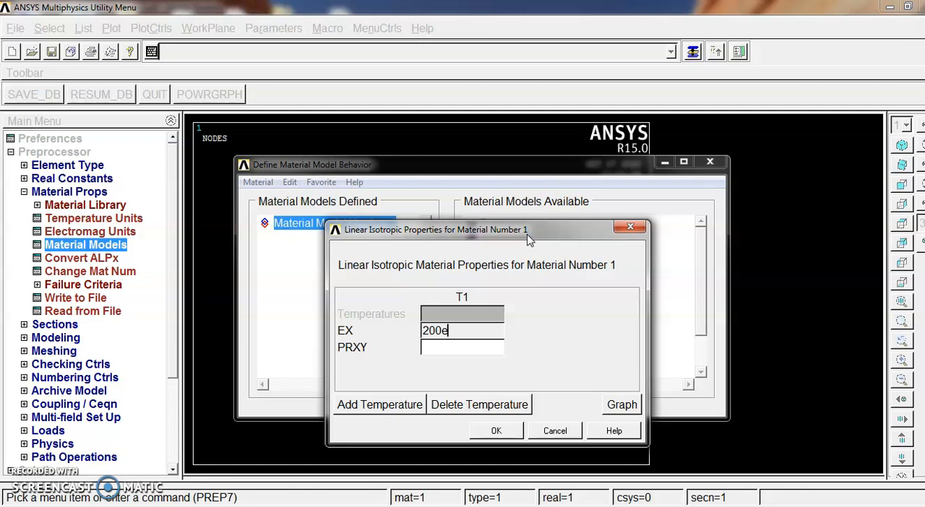
text(9)
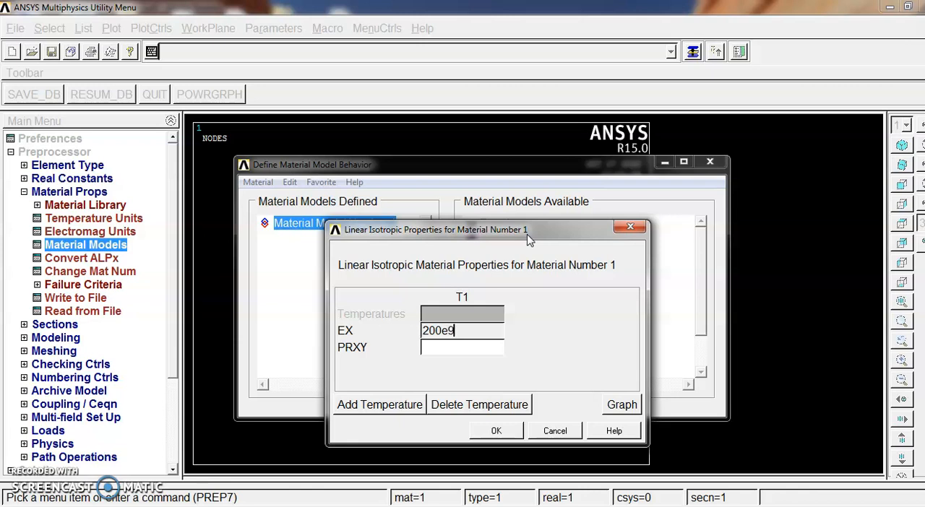
click(448, 349)
text(0.3)
click(461, 364)
click(485, 432)
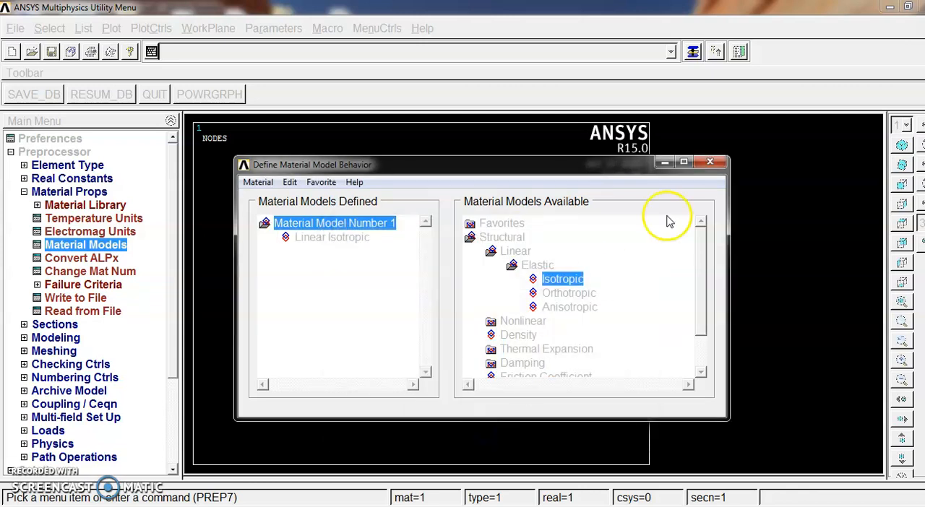
click(709, 161)
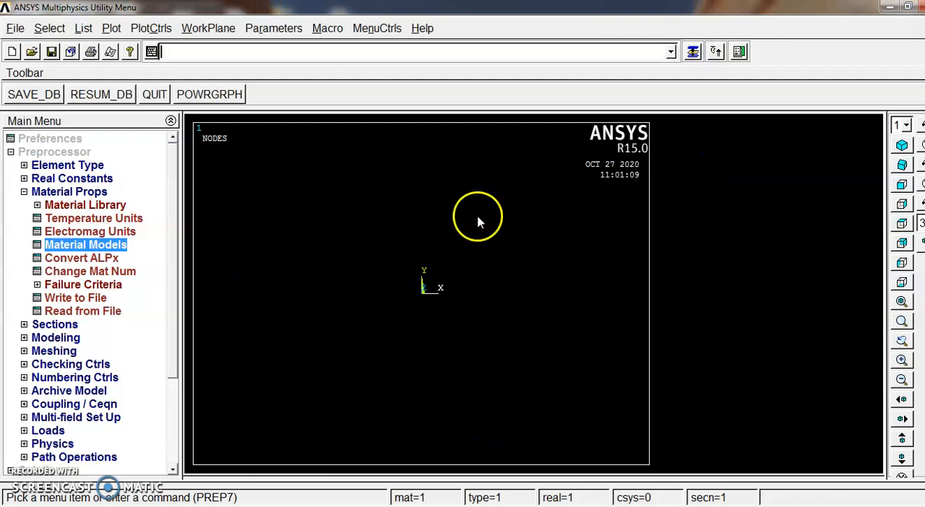
click(24, 191)
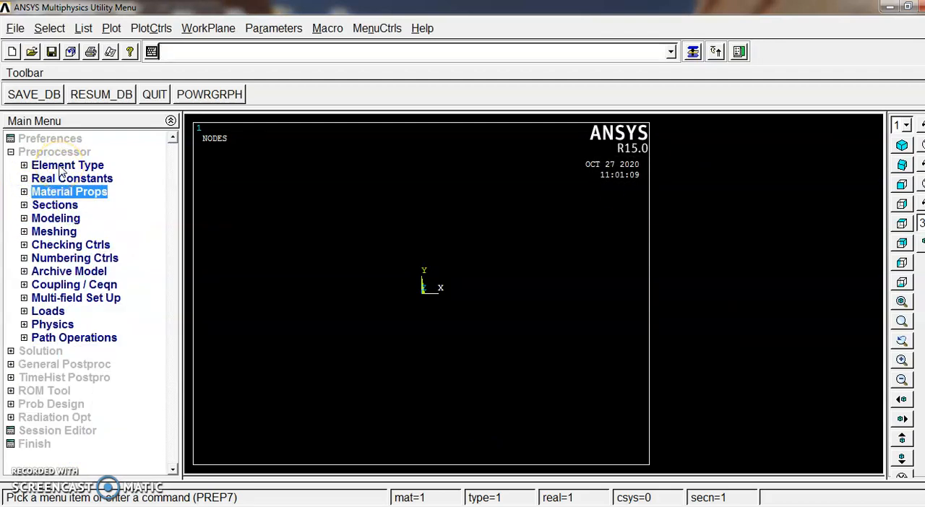
Start a common beam section with ID 1 and choose the I-shaped sub-type
click(55, 206)
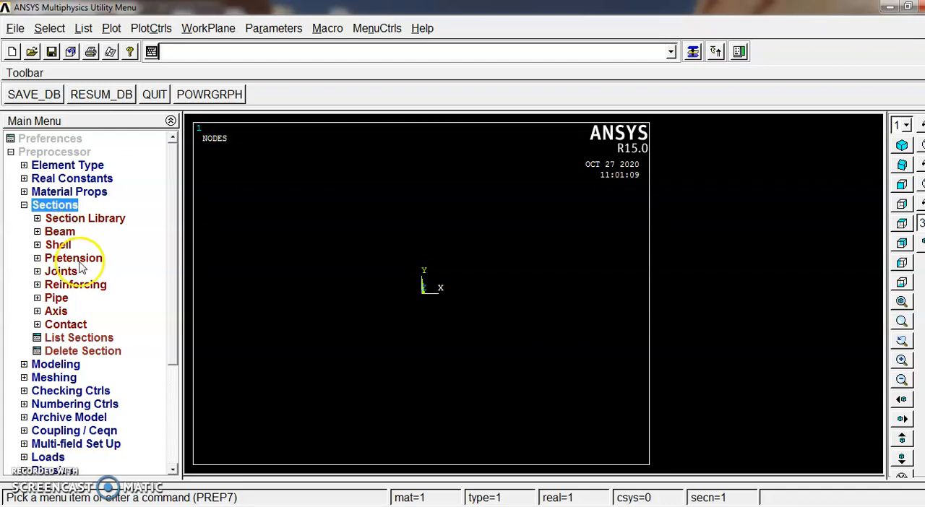
click(62, 233)
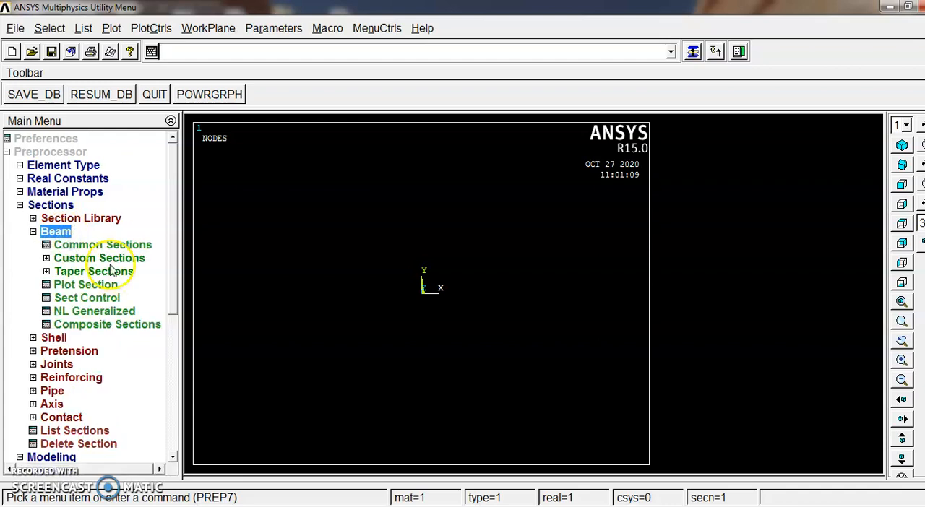
click(92, 245)
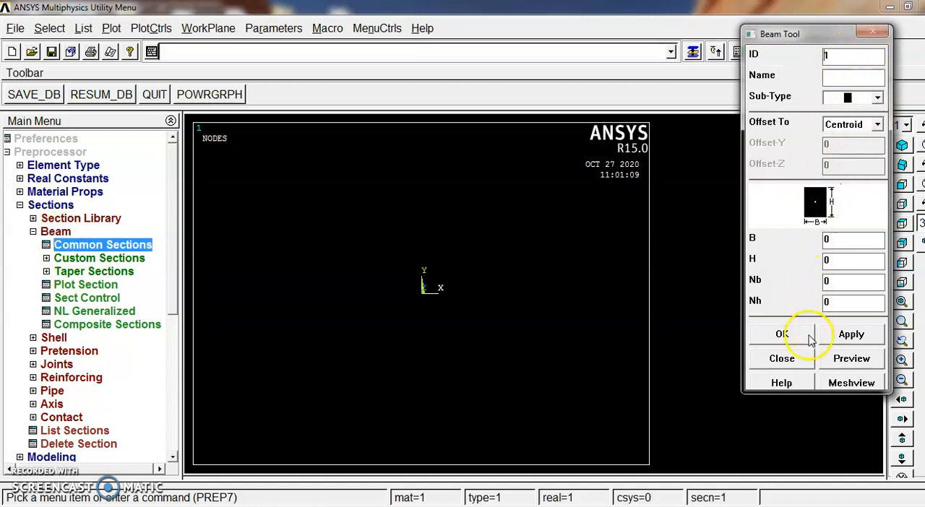
click(877, 96)
click(855, 168)
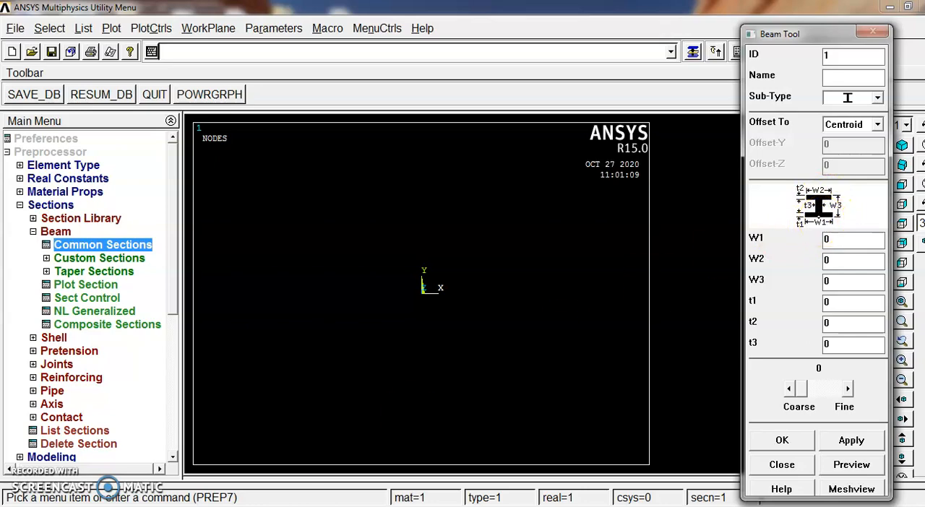
Set the I-section's flange widths W1 and W2 to 200 each
key(alt+Tab)
key(alt+Tab)
click(846, 241)
double_click(830, 242)
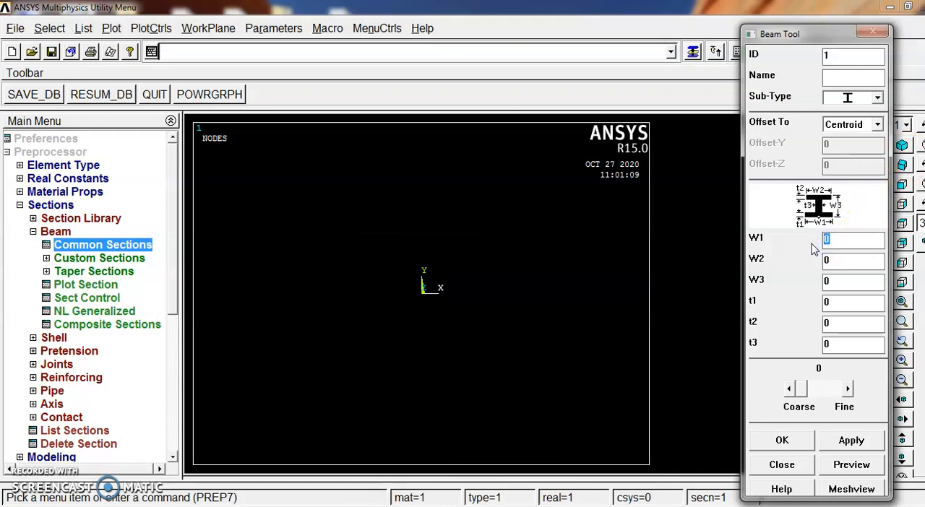
click(817, 240)
key(BackSpace)
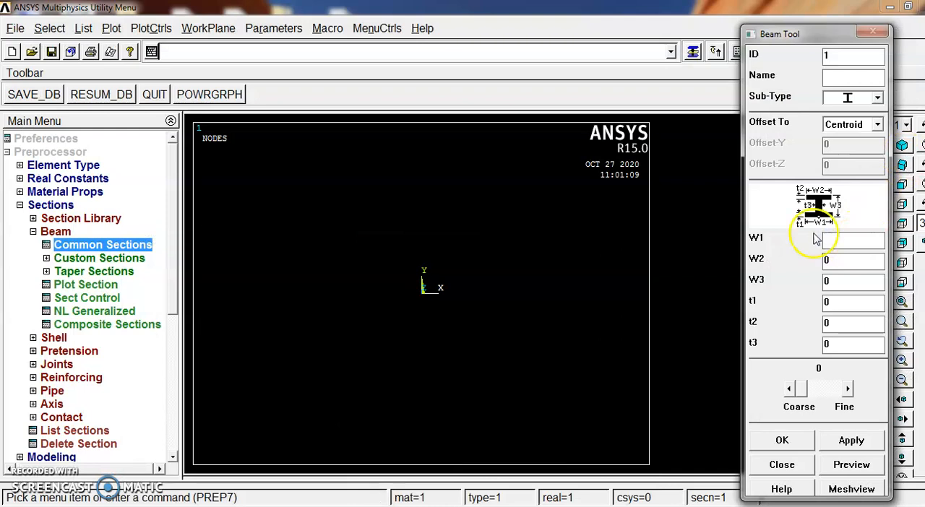
text(200)
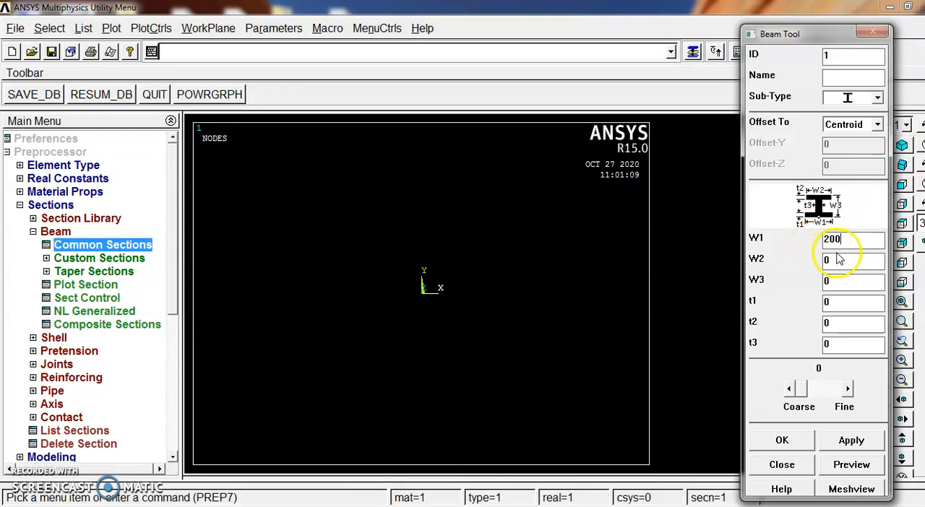
click(836, 261)
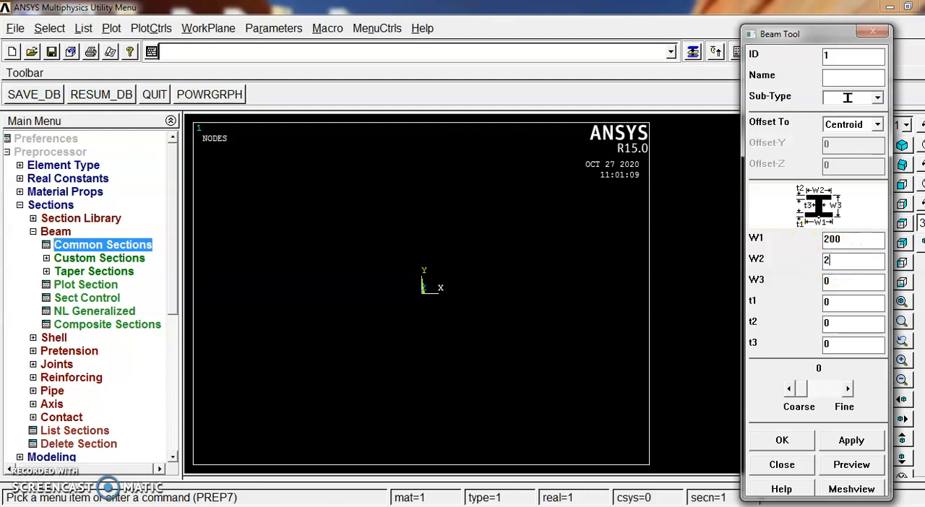
text(200)
Set the I-section's W3 to 170 and its thicknesses t1, t2 and t3 to 10 each, following the dimension drawing
click(827, 281)
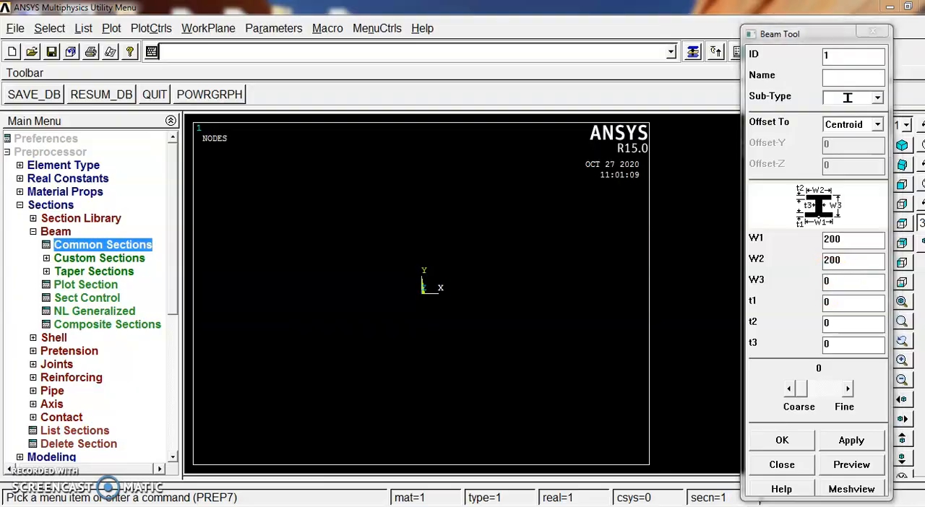
key(alt+Tab)
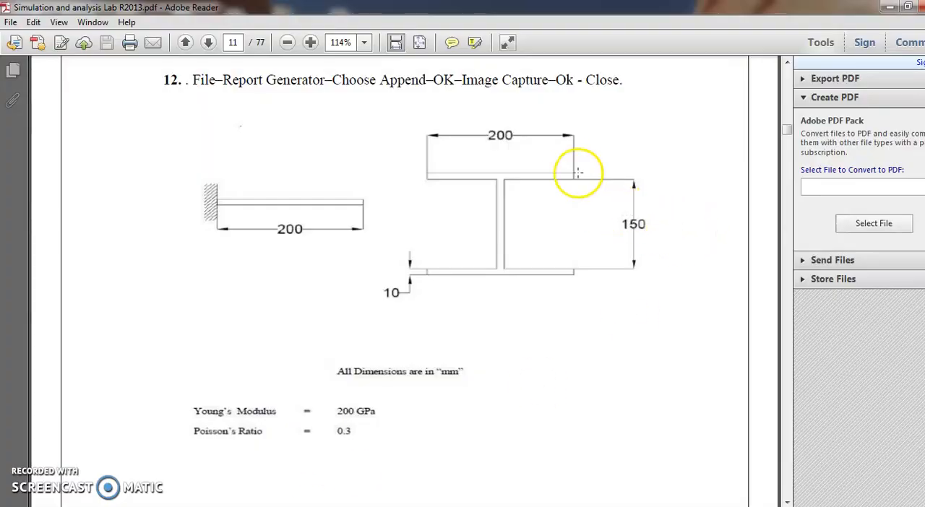
click(889, 9)
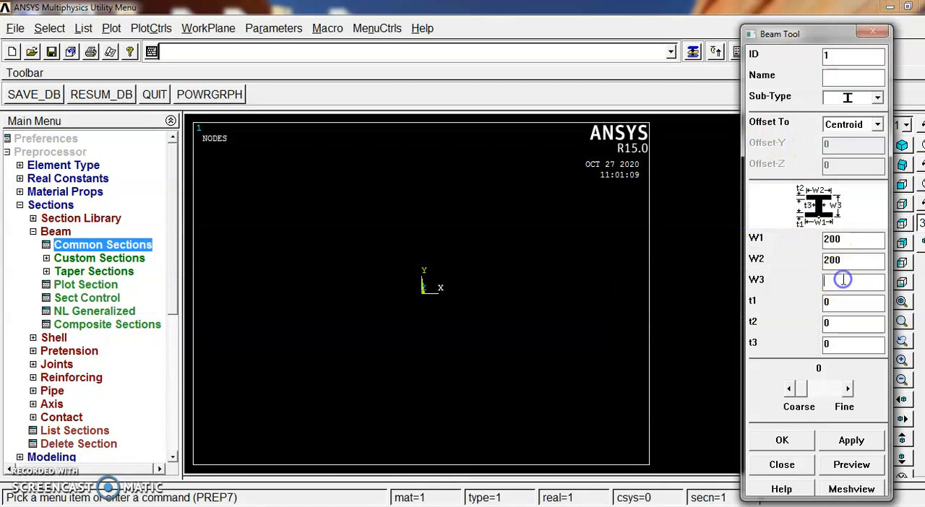
click(839, 304)
key(BackSpace)
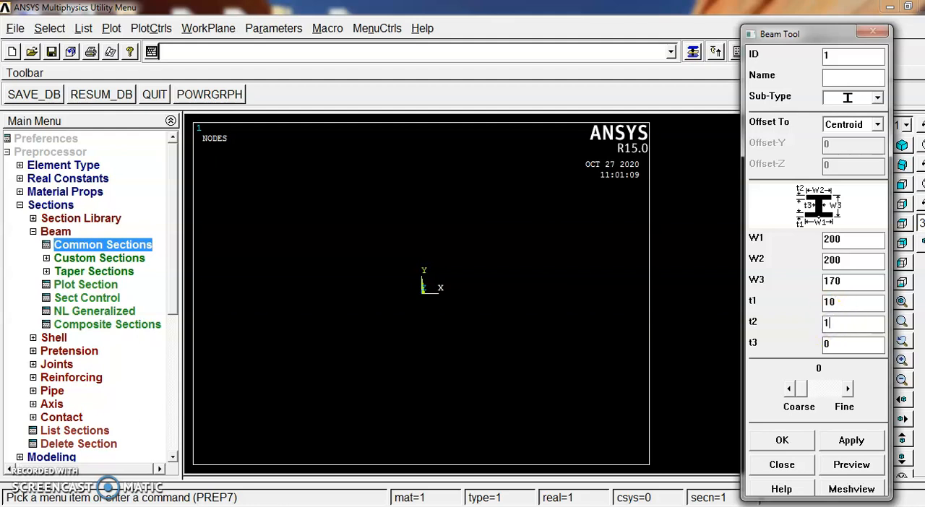
click(839, 343)
key(BackSpace)
Convert the I-section's widths to metres: W1 and W2 to 0.2 each and W3 to 0.17
drag(857, 238, 803, 242)
text(0.2)
drag(854, 259, 807, 259)
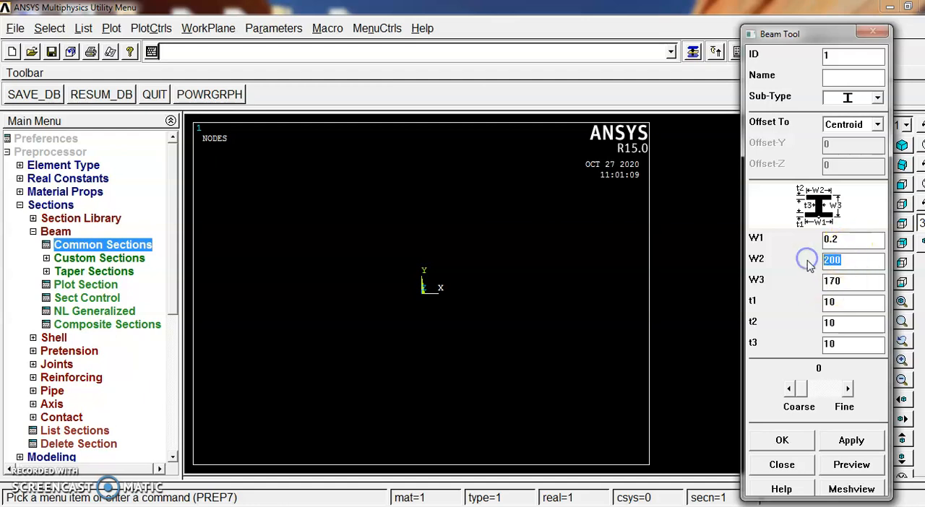
text(0.2)
drag(853, 280, 800, 282)
key(BackSpace)
text(0.)
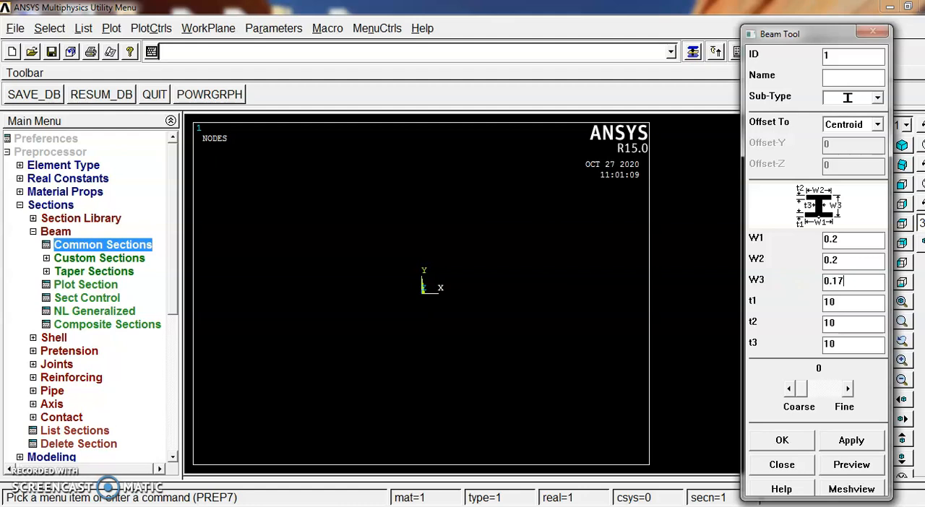
Set the I-section's thicknesses to 0.01 and accept the beam section
double_click(837, 302)
key(BackSpace)
text(0.01)
click(838, 345)
click(782, 440)
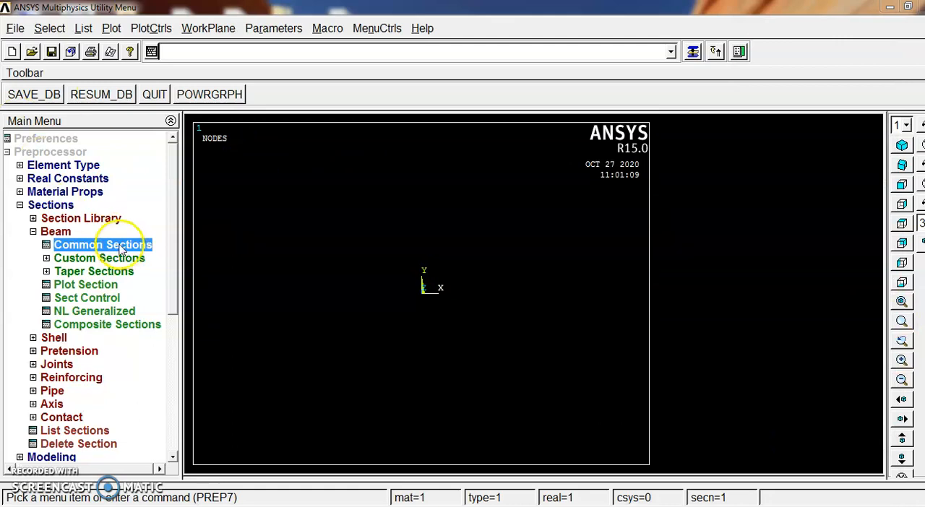
Create keypoint 1 at X 0 in the active coordinate system
click(22, 206)
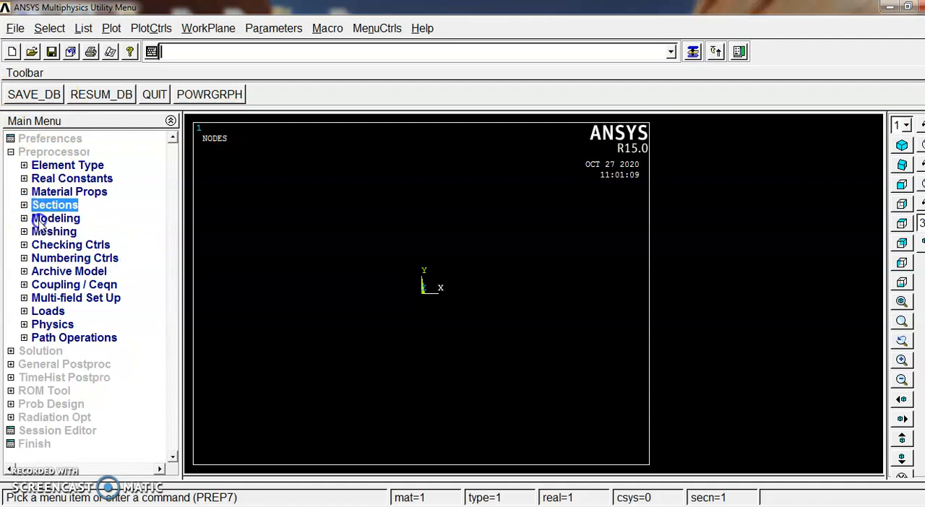
click(44, 218)
click(57, 232)
click(90, 248)
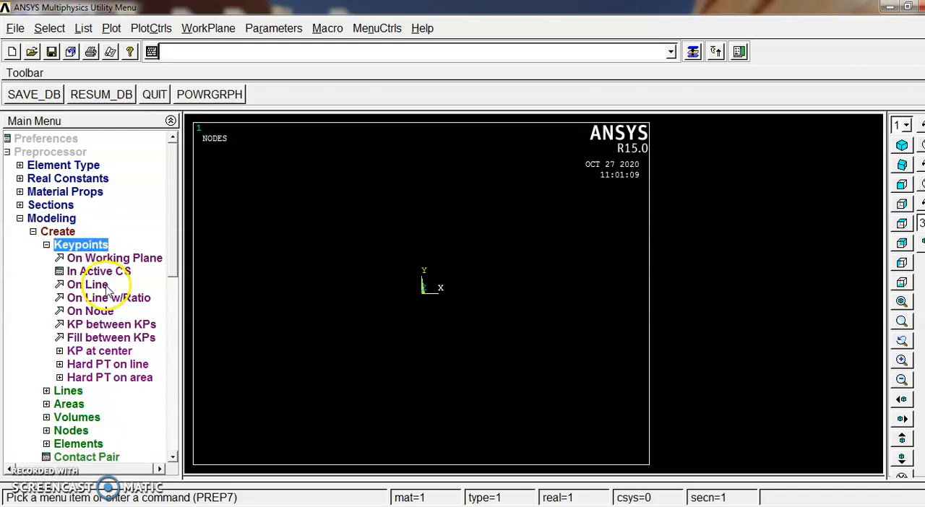
click(101, 273)
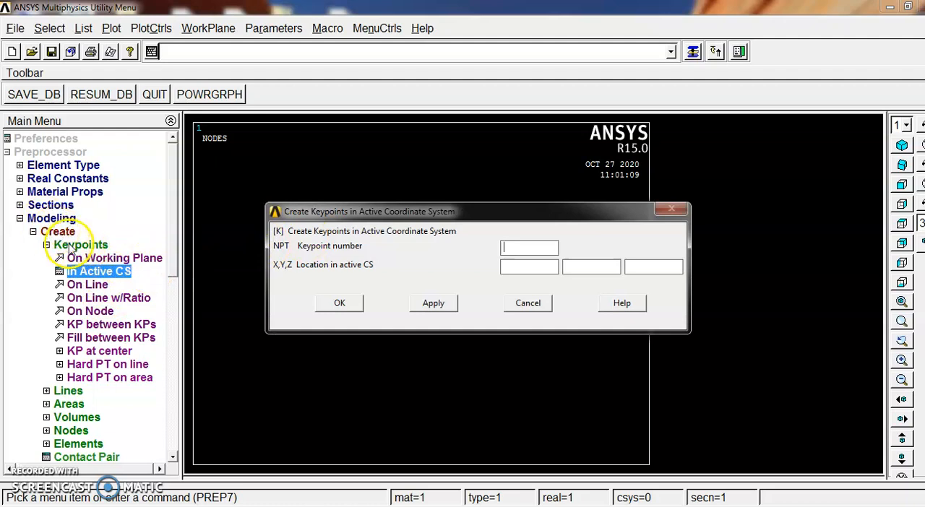
click(527, 245)
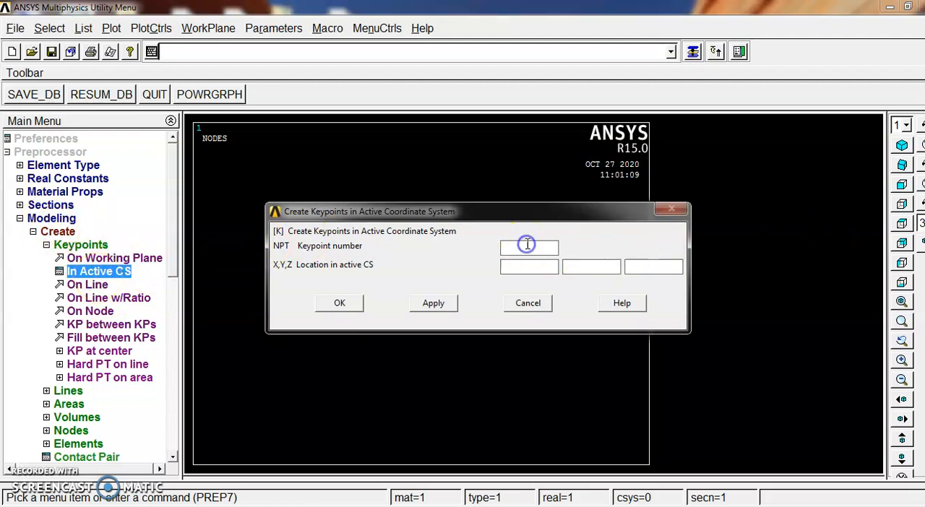
text(1)
click(528, 265)
click(339, 303)
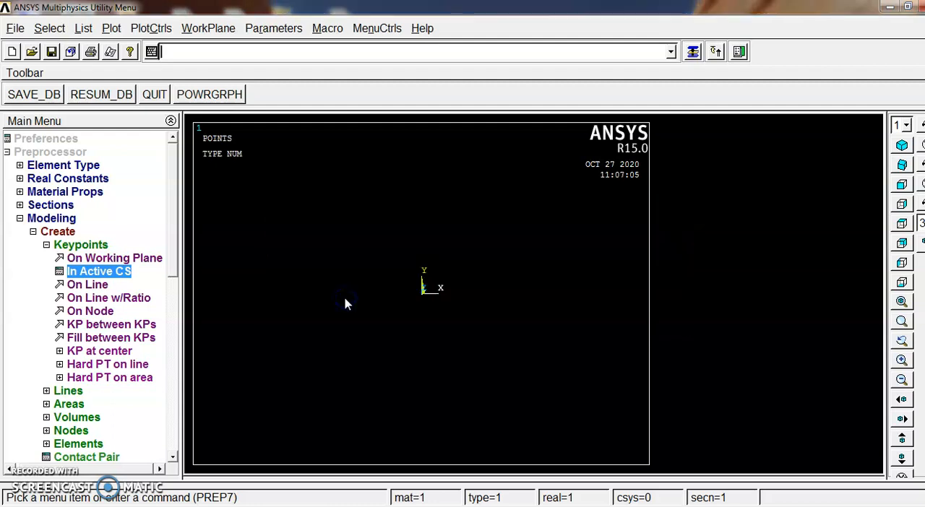
Create keypoint 2 in the active coordinate system, on the X axis at the drawing's 200 mm beam length expressed in metres
click(103, 272)
click(524, 252)
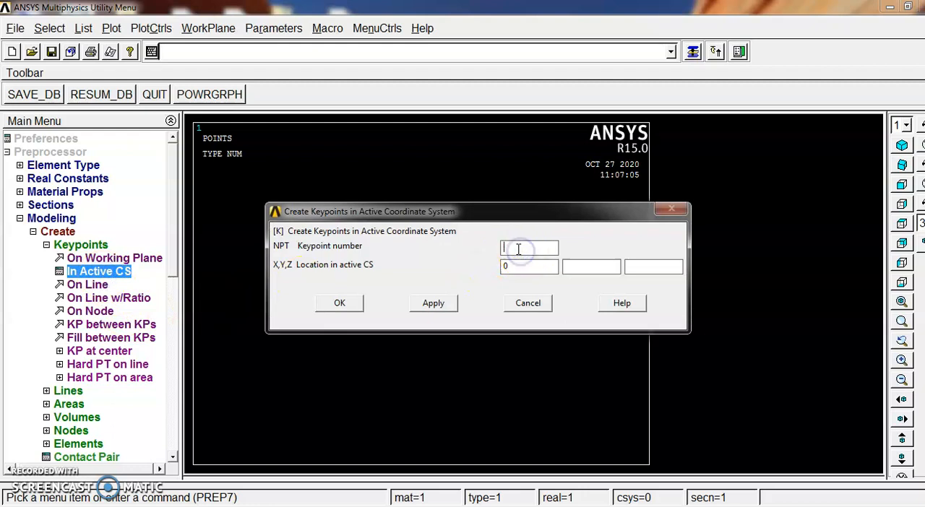
text(2)
click(529, 269)
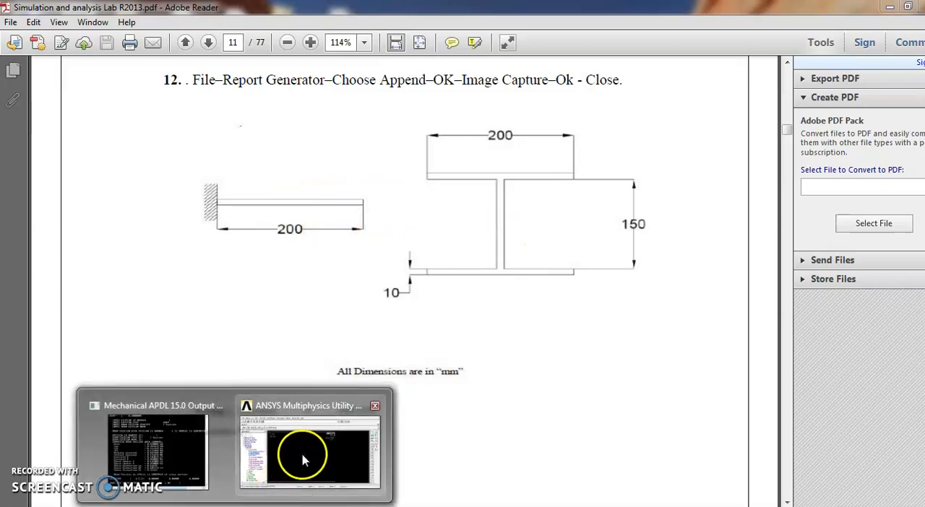
click(303, 455)
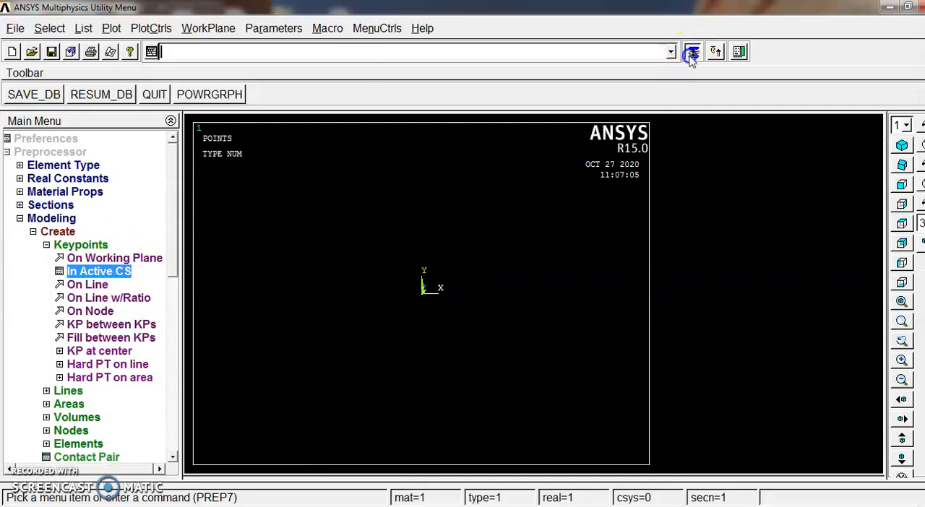
click(693, 52)
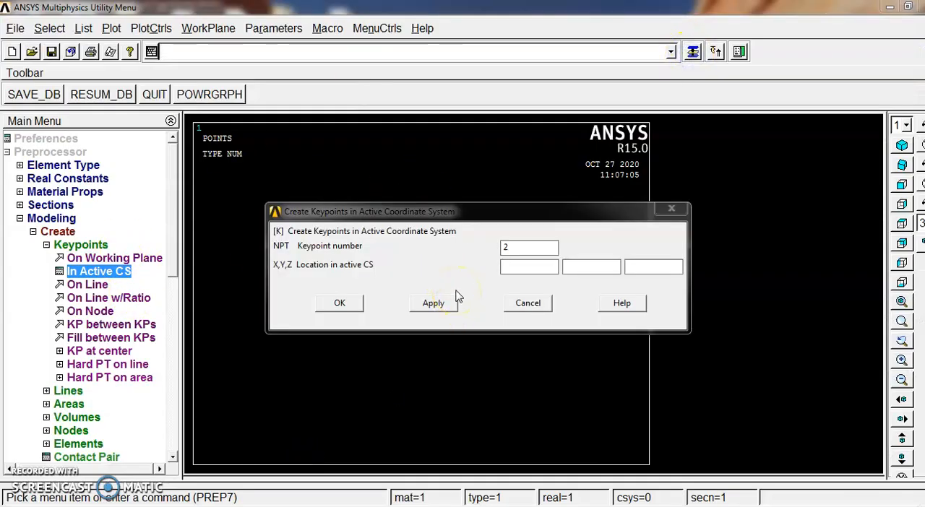
click(533, 266)
text(0.)
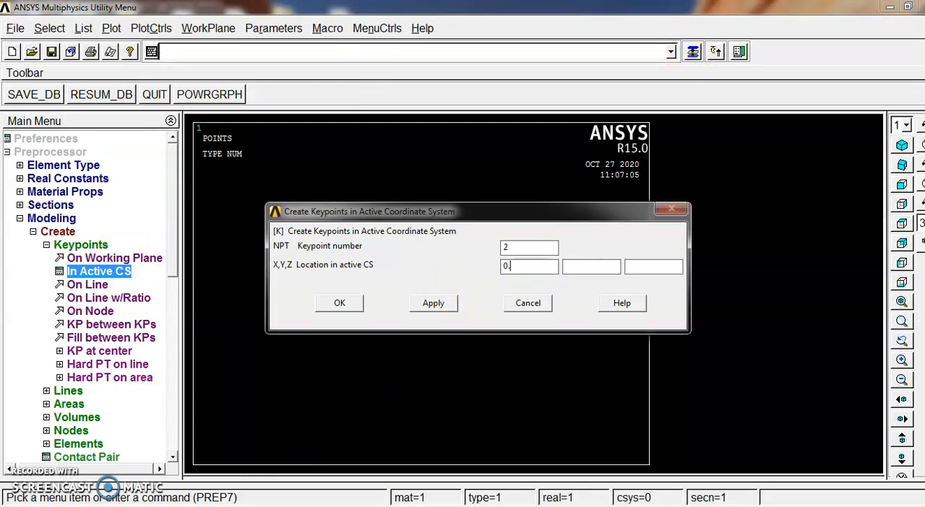
click(350, 304)
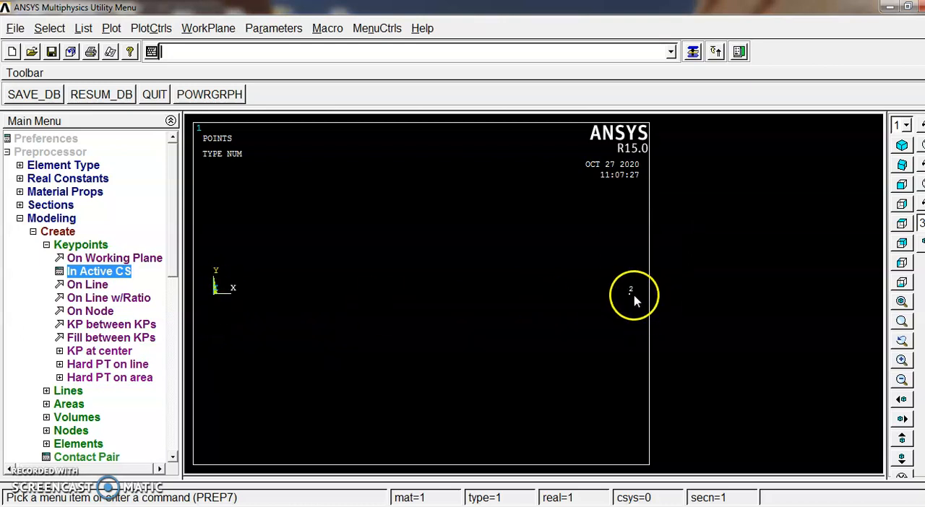
Create a straight line from keypoint 1 to keypoint 2
click(69, 391)
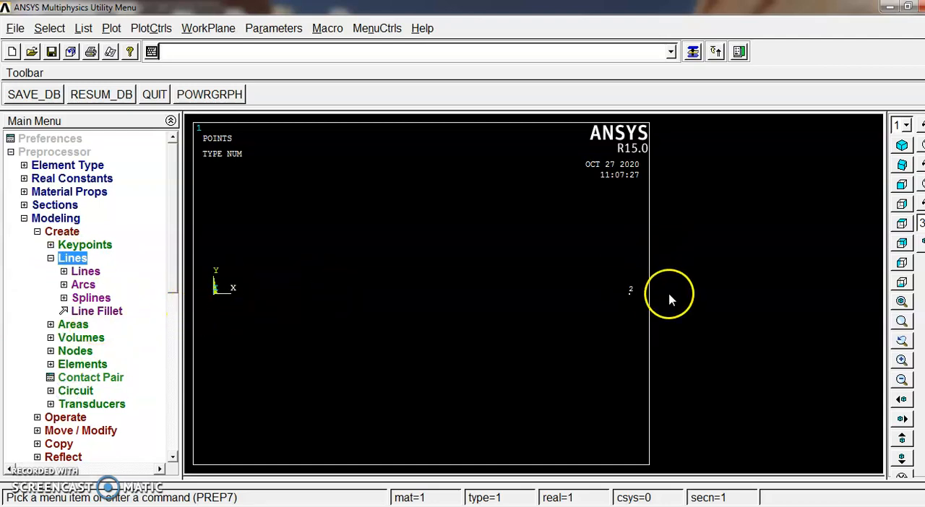
click(86, 272)
click(90, 285)
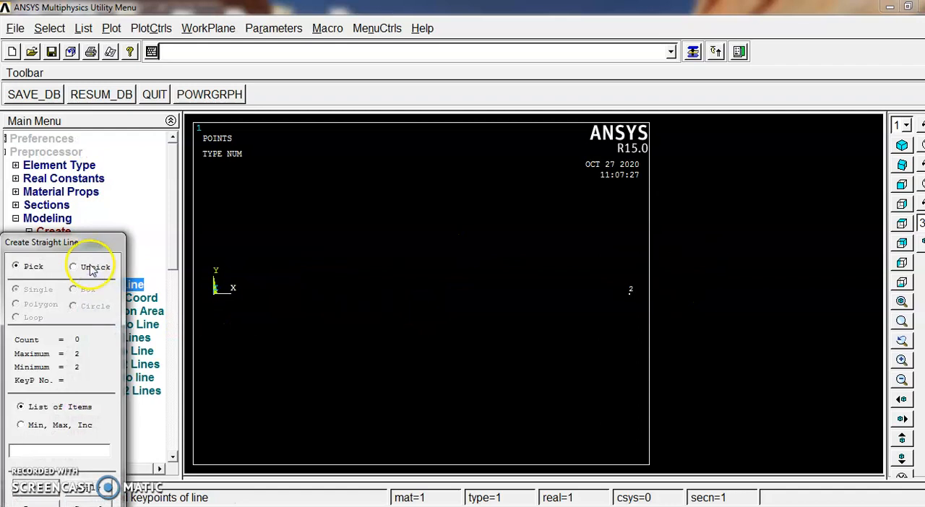
drag(86, 253, 427, 170)
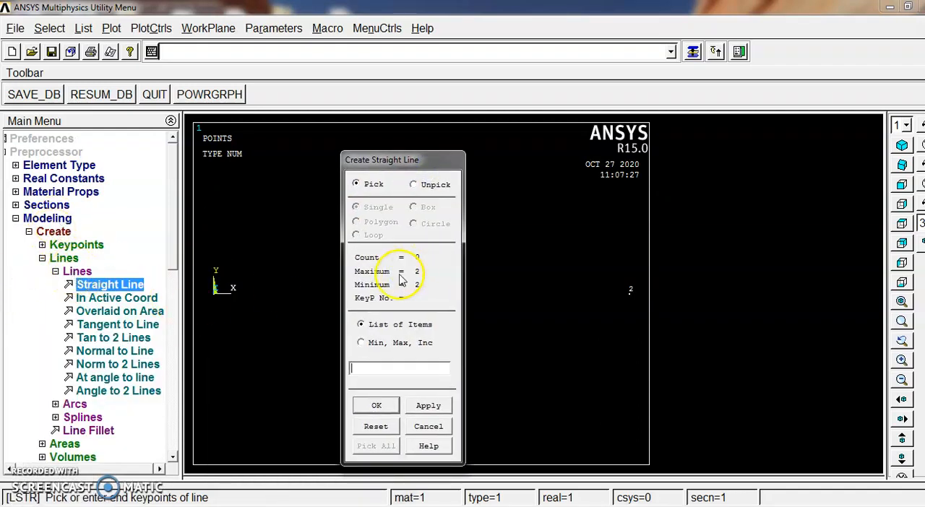
drag(421, 165, 119, 146)
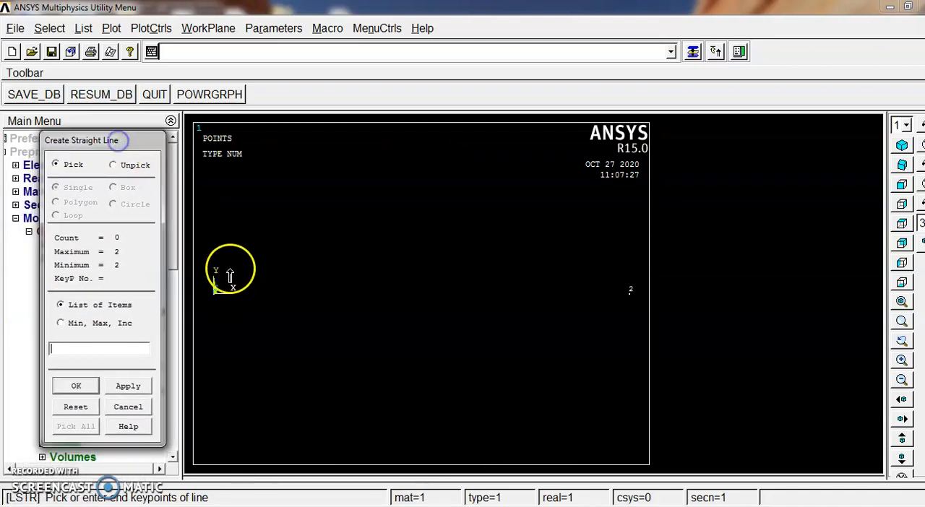
click(217, 298)
click(628, 311)
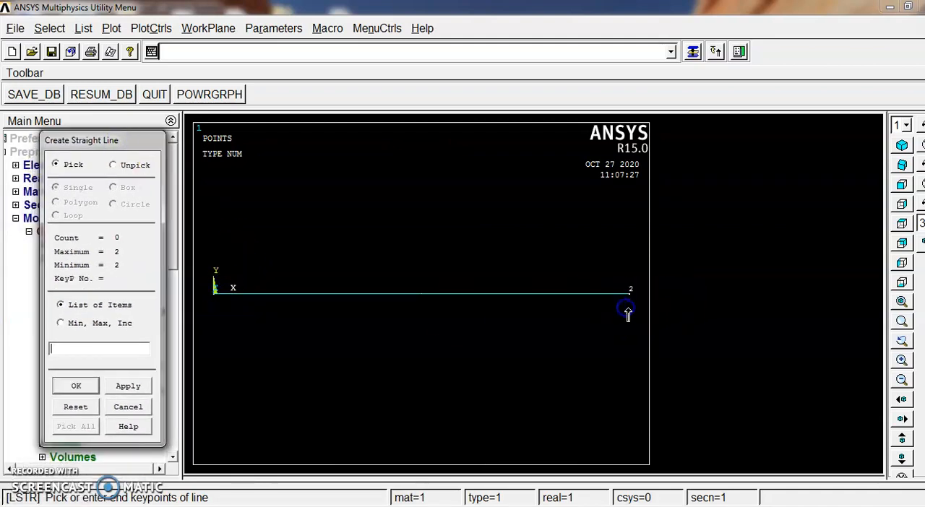
click(76, 386)
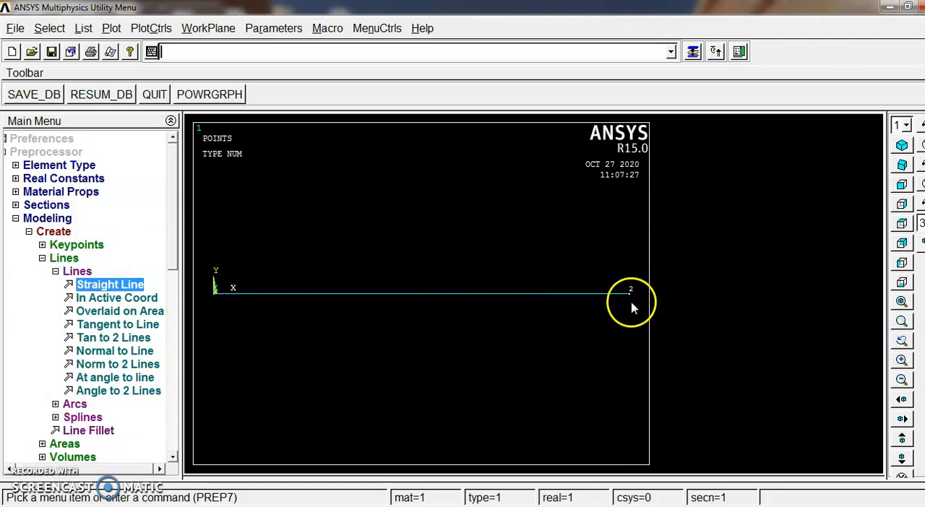
Use the MeshTool to assign 50 element divisions to the beam line
click(30, 232)
click(29, 219)
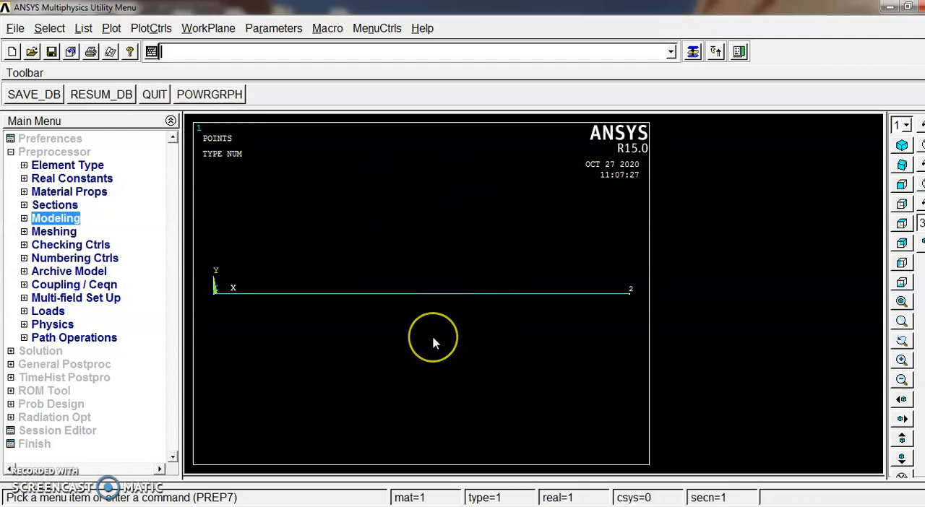
double_click(54, 231)
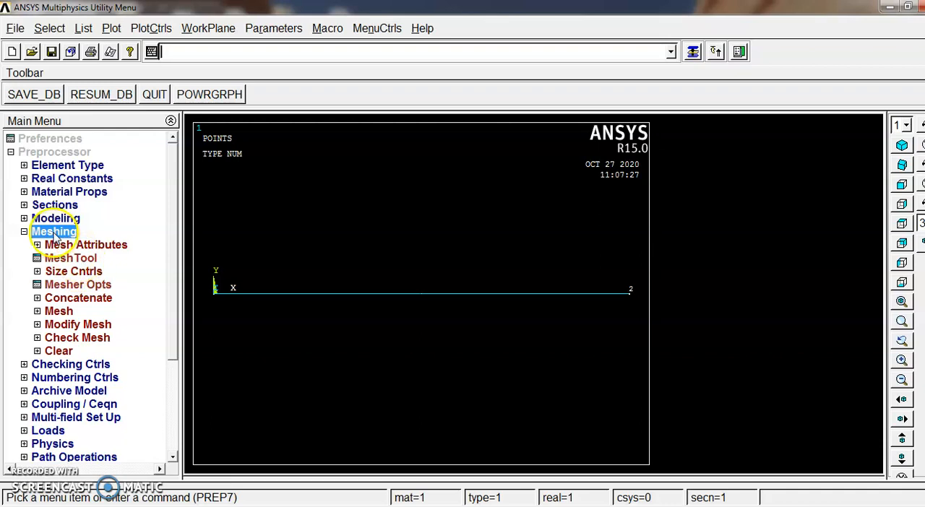
click(67, 256)
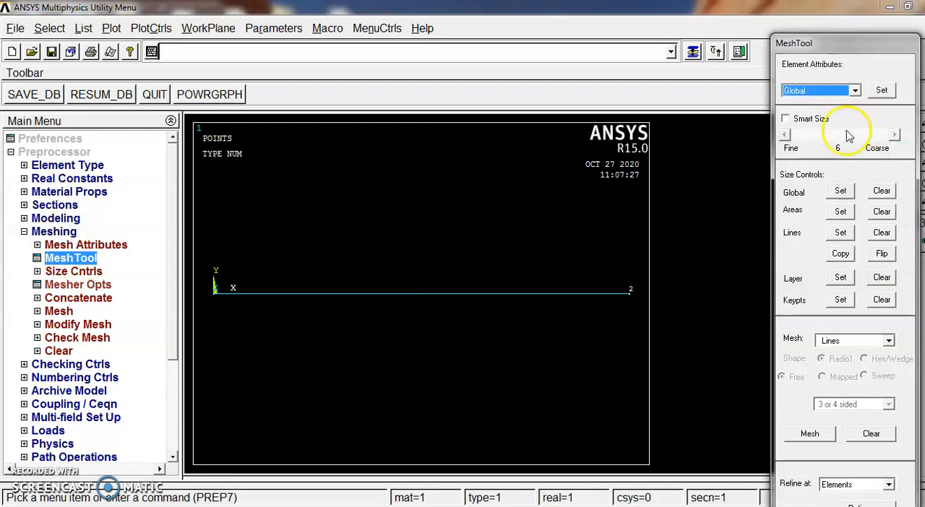
click(842, 234)
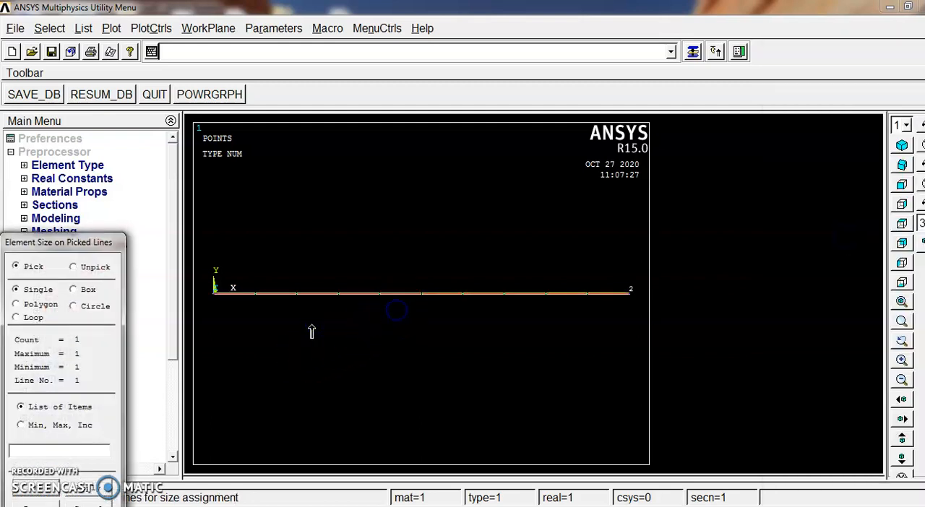
click(41, 496)
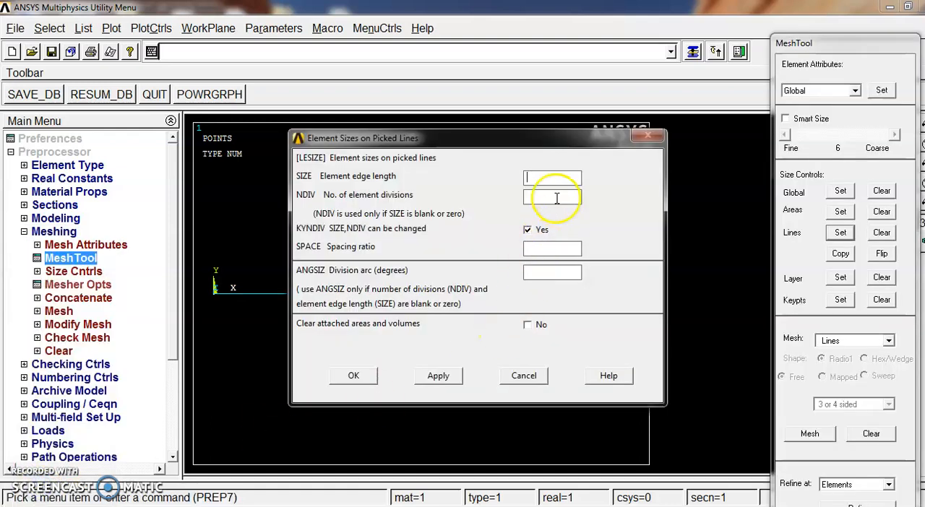
click(553, 197)
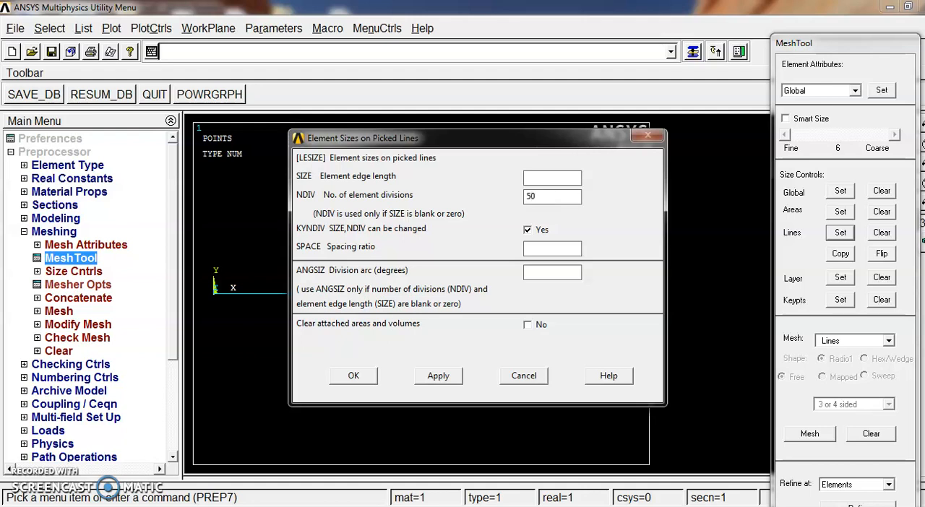
click(353, 376)
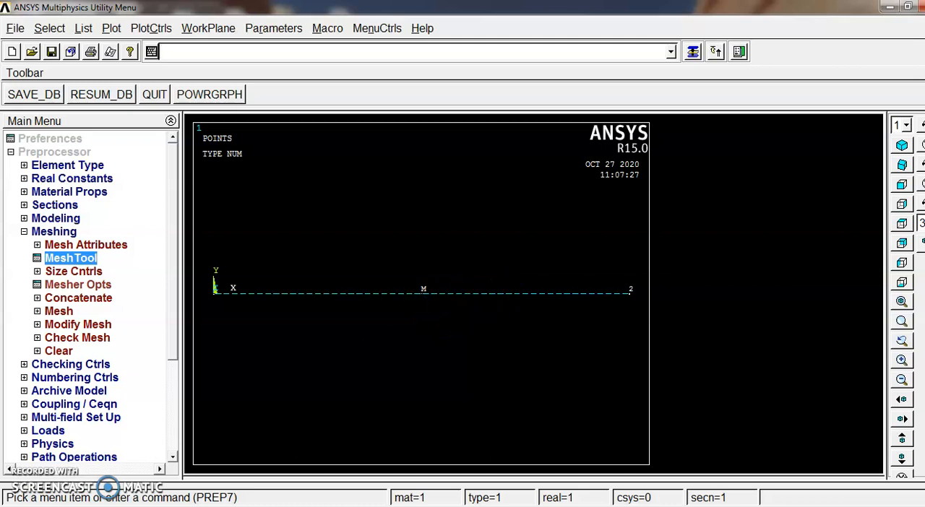
Mesh the beam line with the MeshTool, and close the MeshTool
click(693, 51)
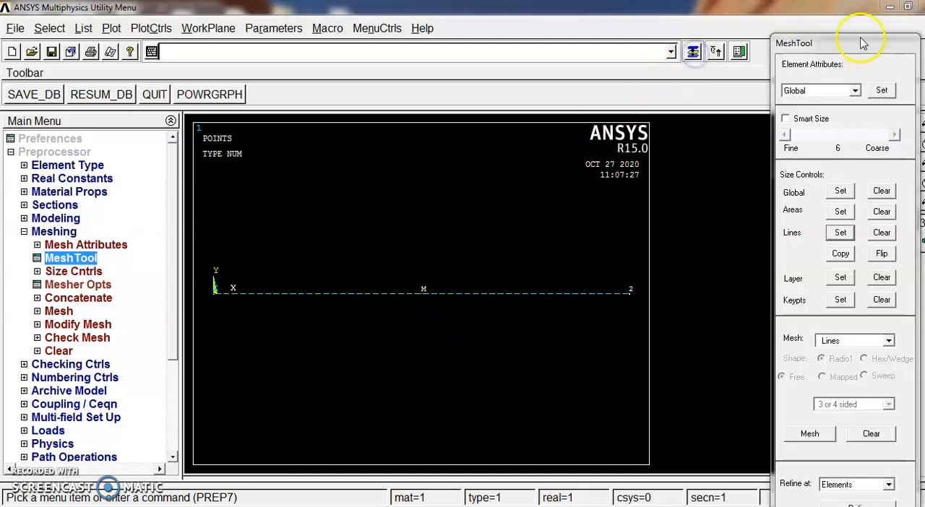
drag(862, 44, 838, 7)
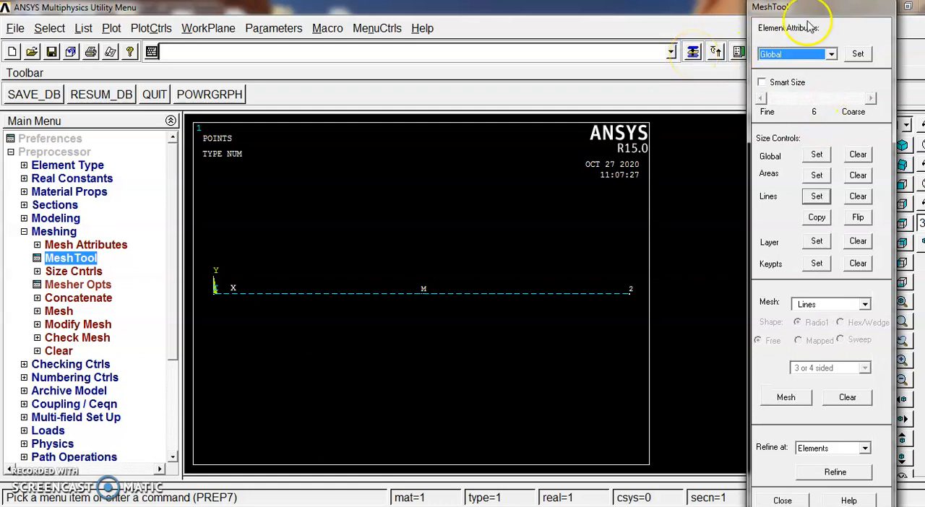
click(793, 399)
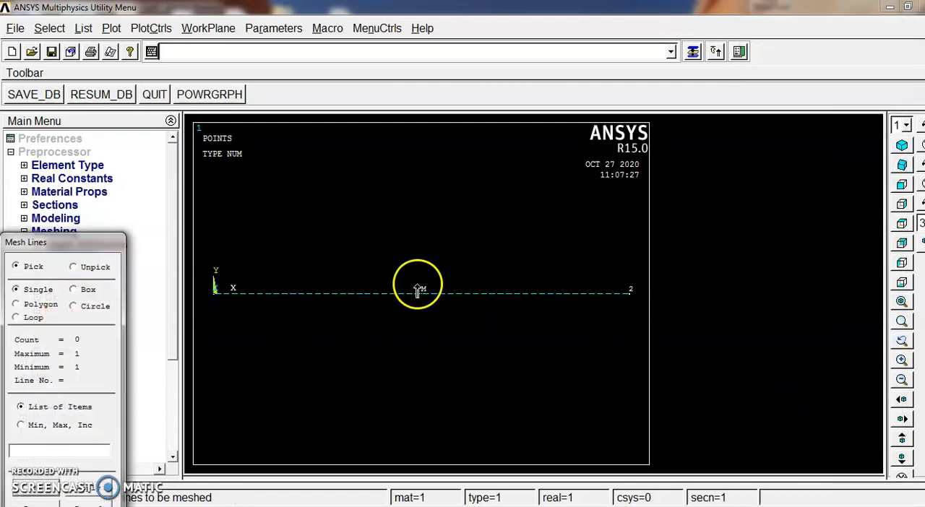
click(416, 306)
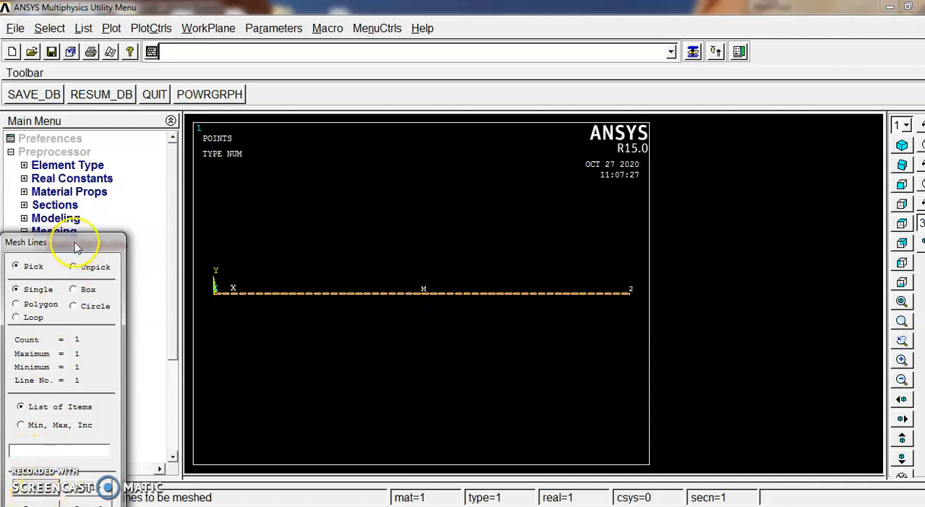
drag(78, 247, 140, 73)
click(105, 320)
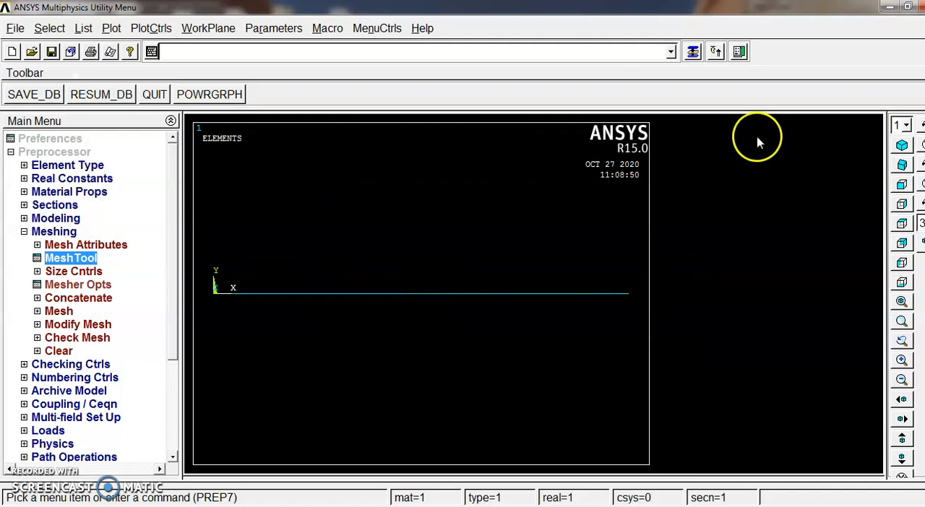
click(693, 52)
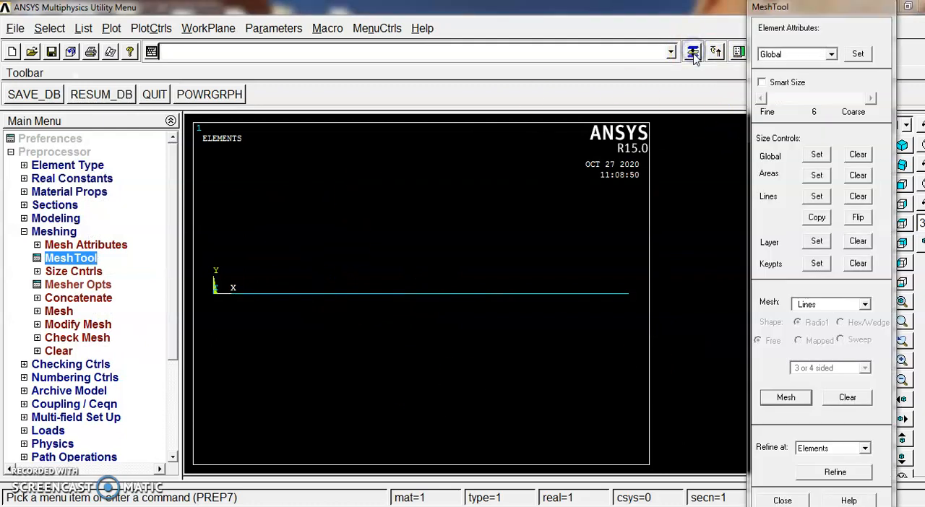
drag(841, 11, 736, 11)
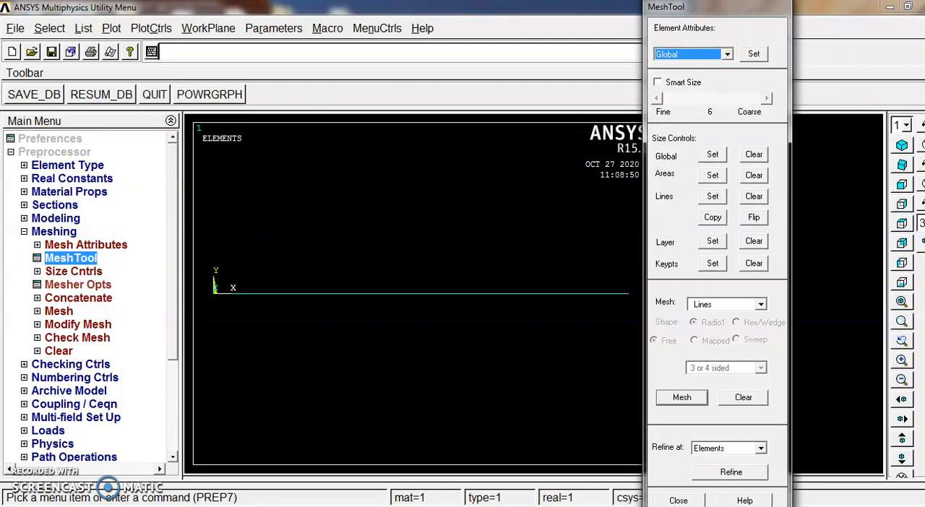
click(678, 500)
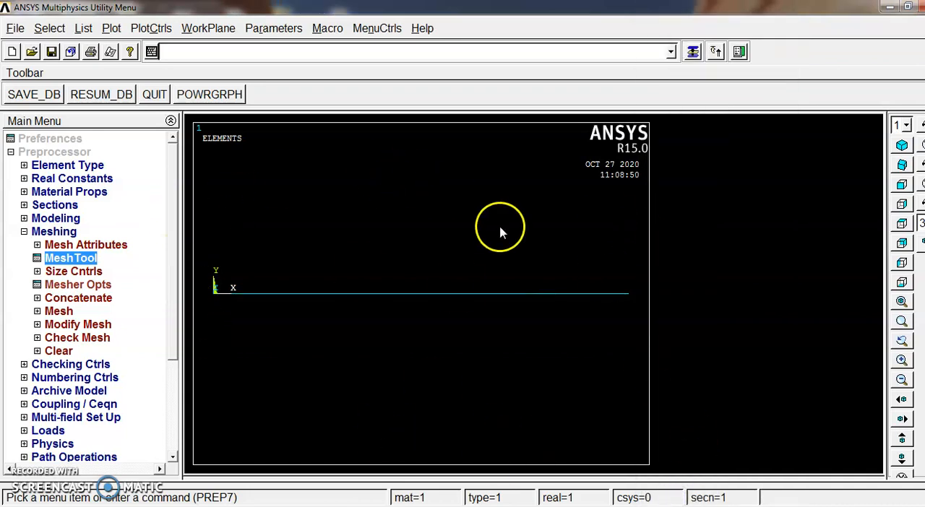
click(23, 232)
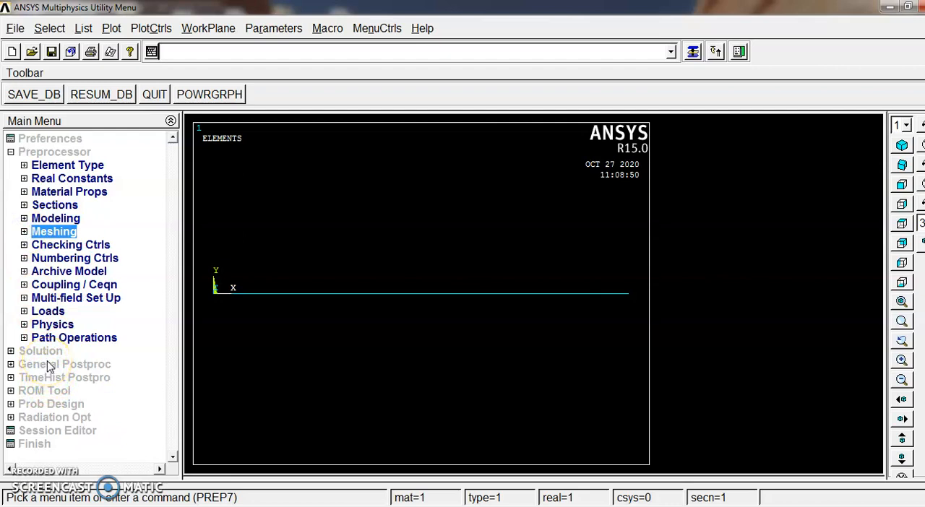
Apply a structural displacement constraint on keypoint 1 at the beam's origin end, fixing All DOF as a constant value
click(48, 312)
click(226, 312)
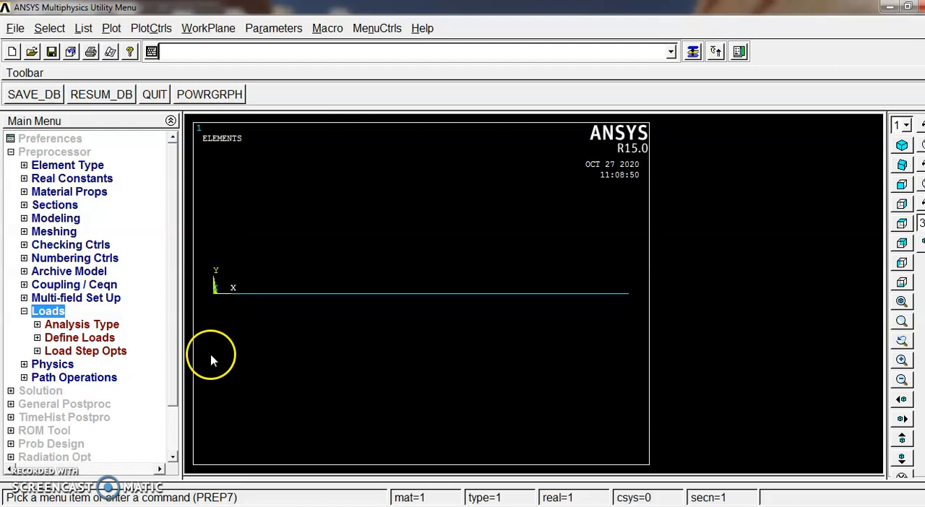
click(84, 325)
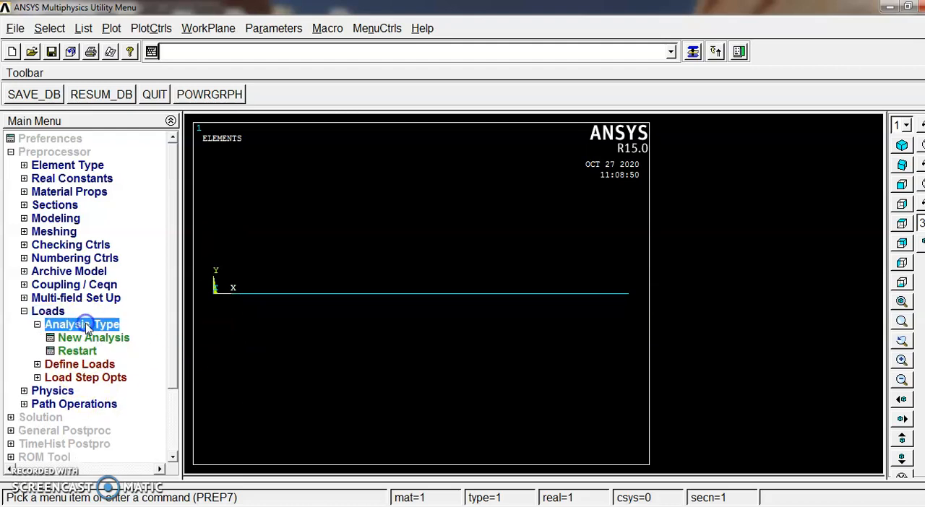
click(77, 329)
click(81, 339)
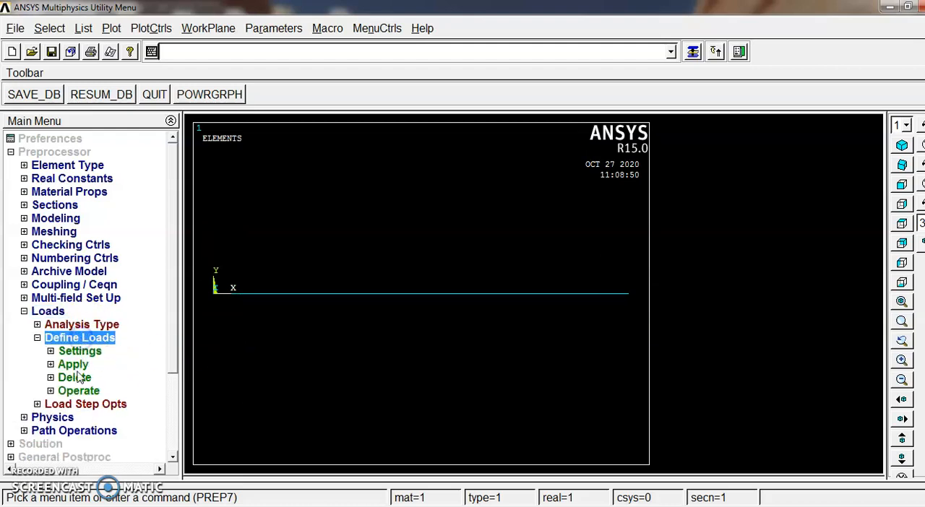
click(74, 365)
scroll(174, 297, down, 3)
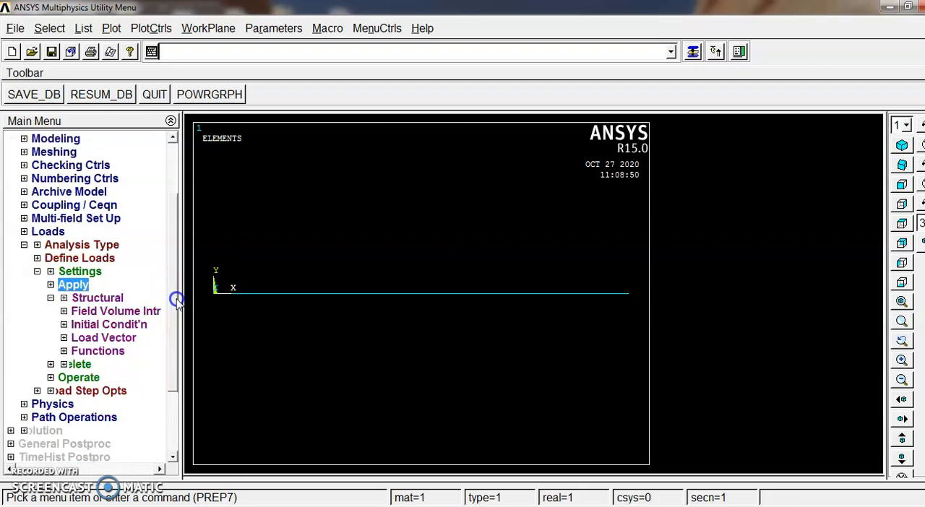
click(113, 285)
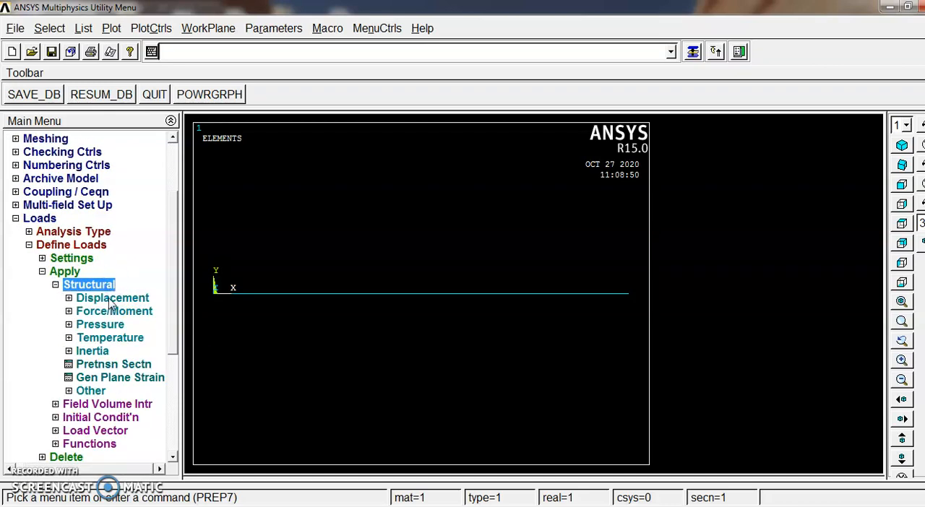
click(111, 299)
click(97, 337)
drag(102, 252, 811, 144)
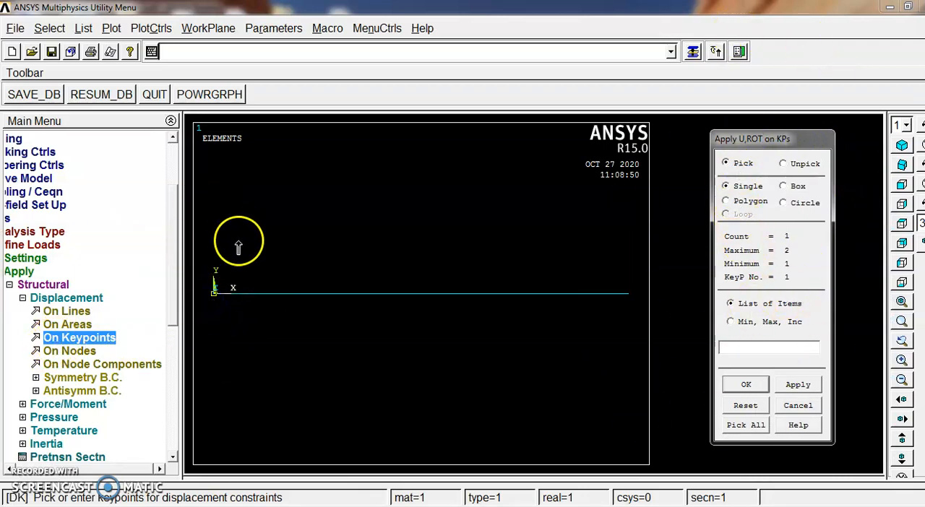
click(745, 387)
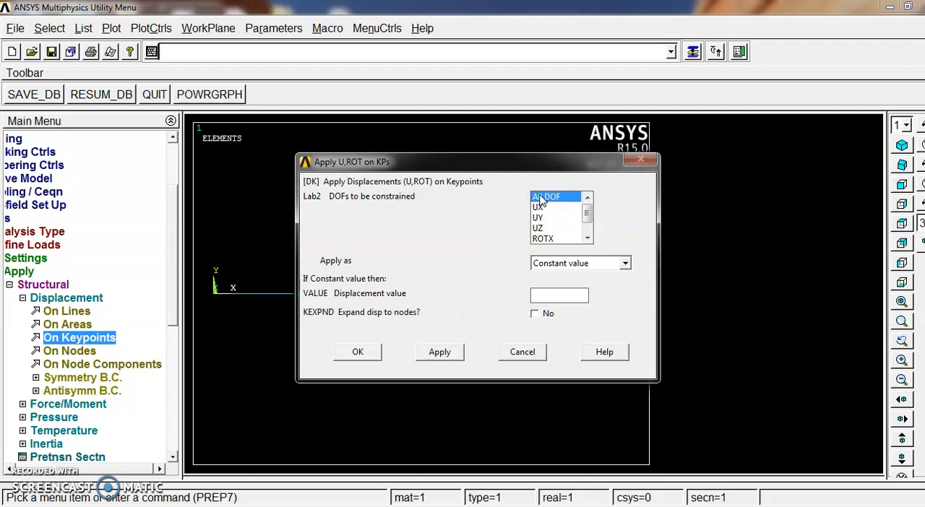
click(358, 352)
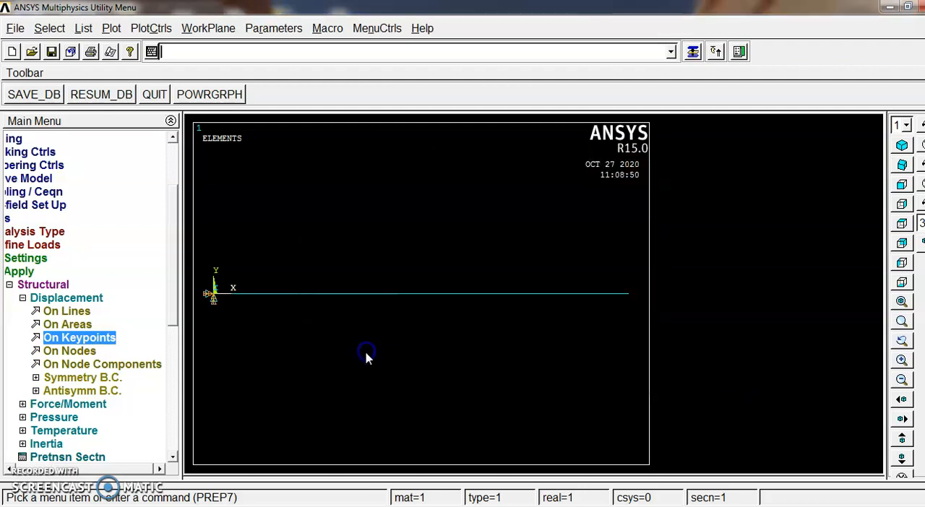
click(23, 298)
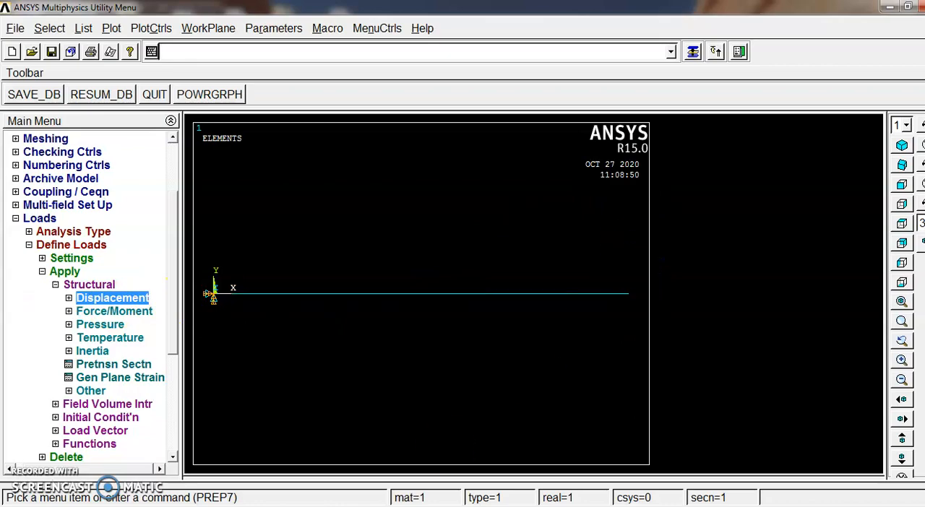
Switch to the lab manual in Adobe Reader, read the load direction and value in the solution procedure, and return to ANSYS
key(alt+Tab)
scroll(377, 274, up, 10)
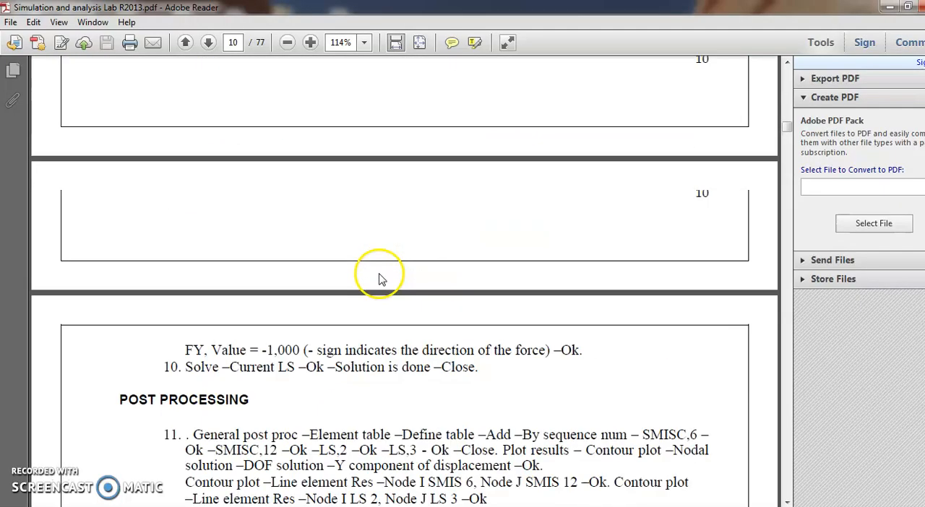
scroll(381, 272, up, 8)
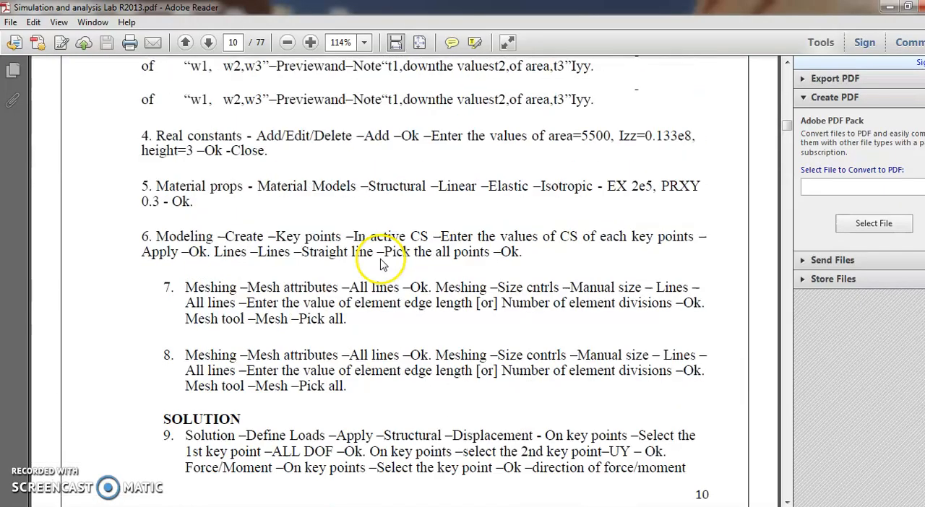
scroll(380, 258, up, 8)
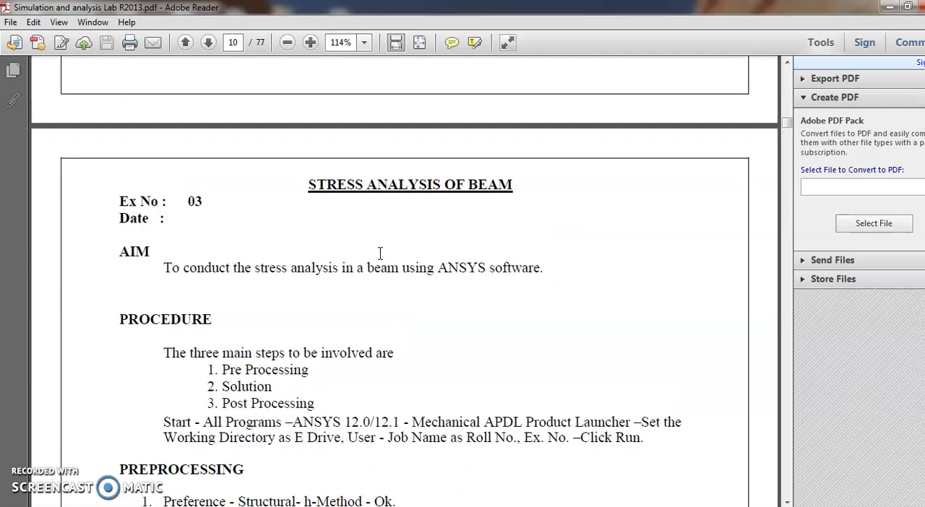
scroll(395, 252, down, 8)
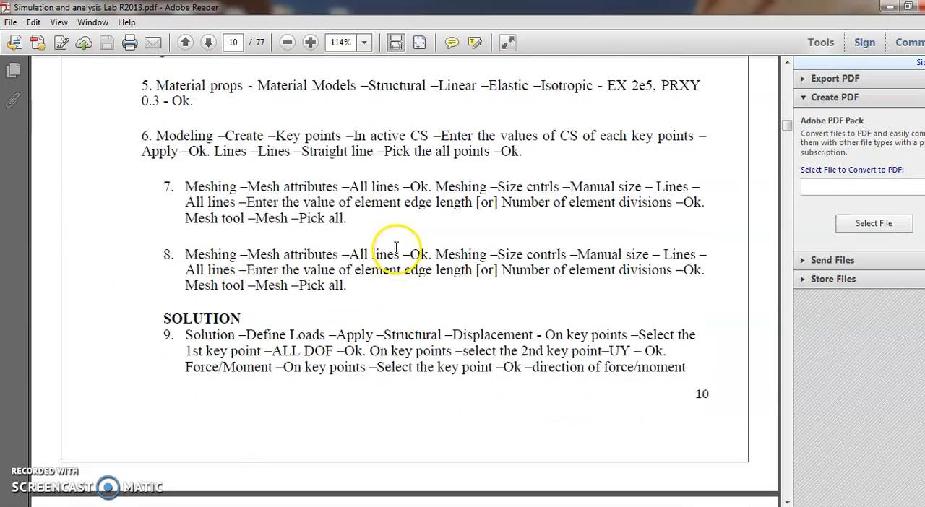
scroll(368, 274, down, 8)
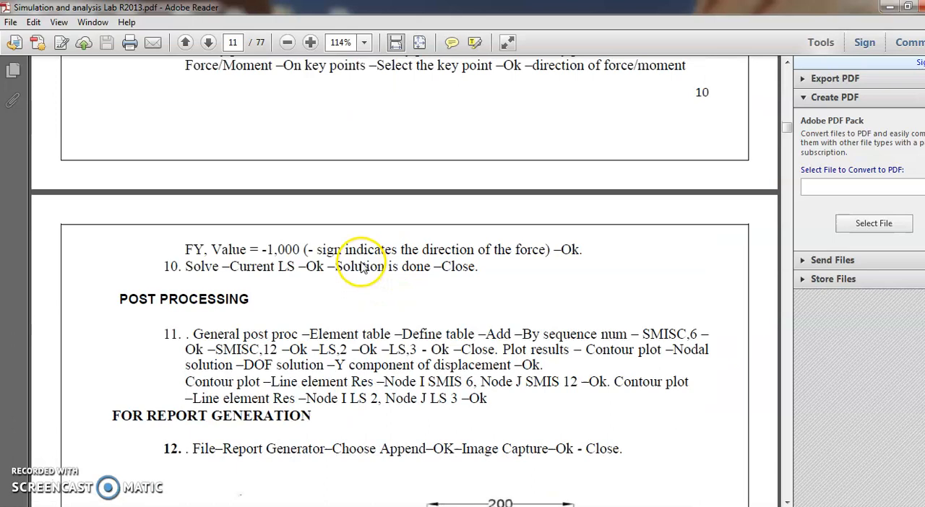
scroll(455, 289, up, 1)
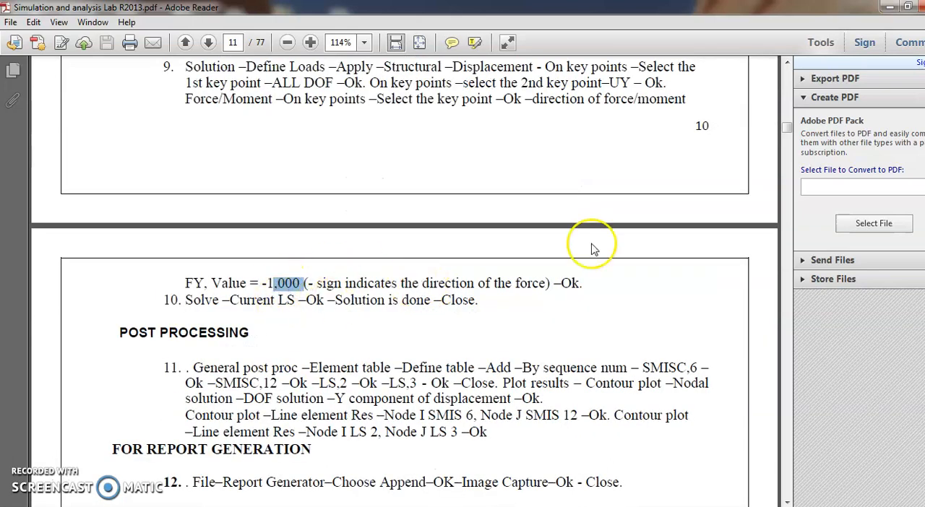
click(888, 6)
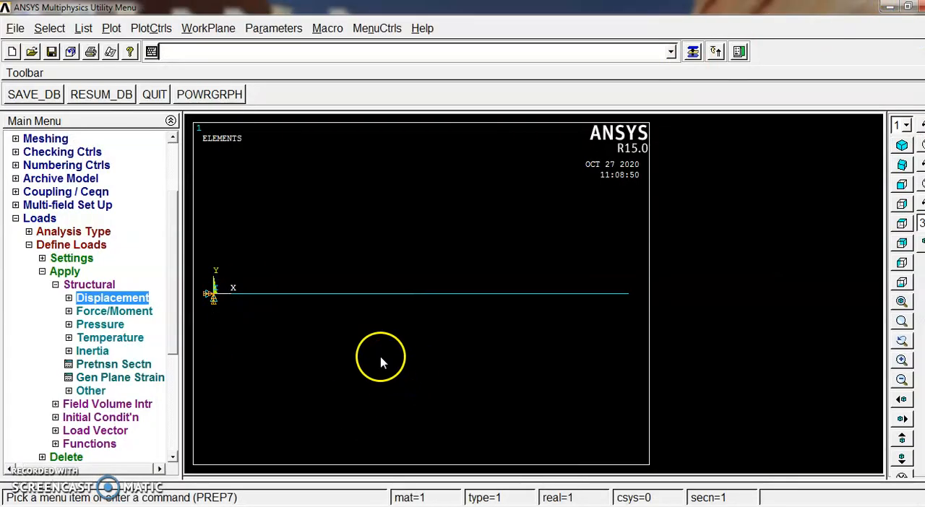
Apply a constant FY force of -1000 on keypoint 2 at the beam's free end
click(99, 311)
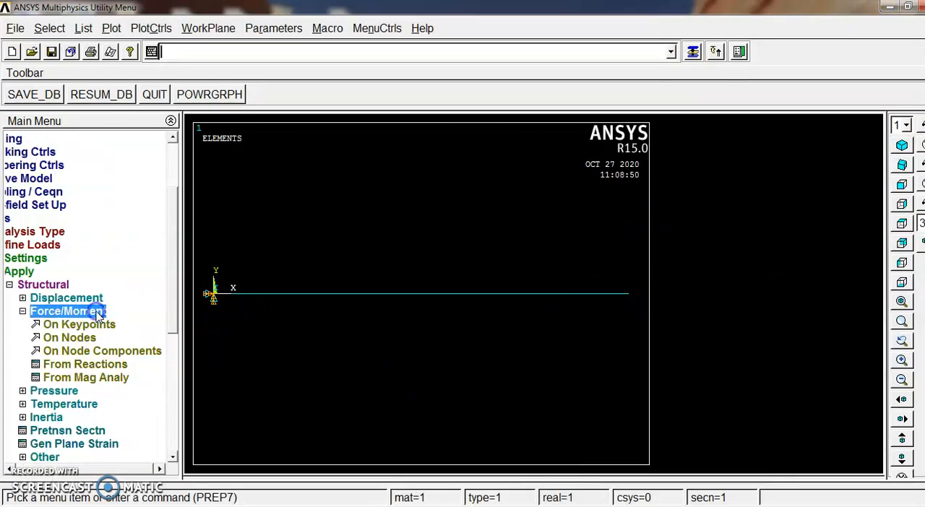
click(69, 324)
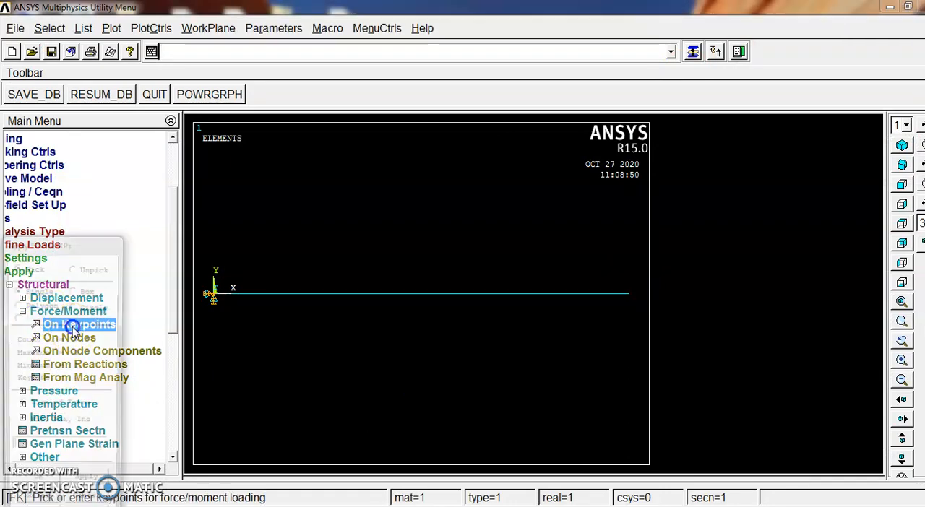
drag(64, 246, 774, 145)
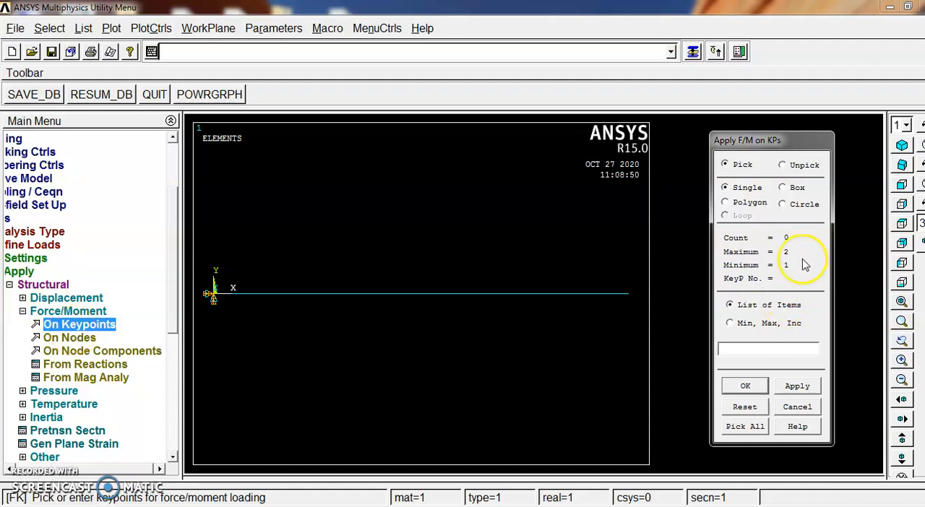
click(736, 393)
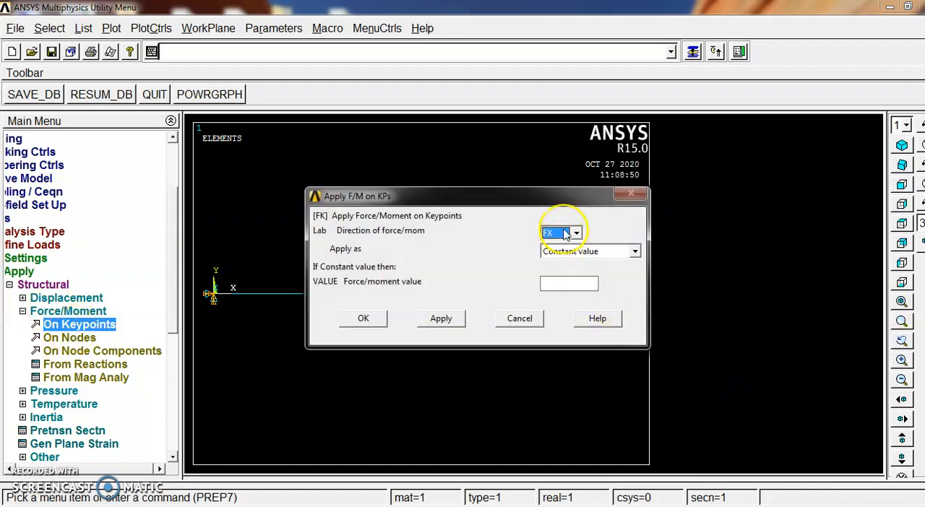
click(566, 234)
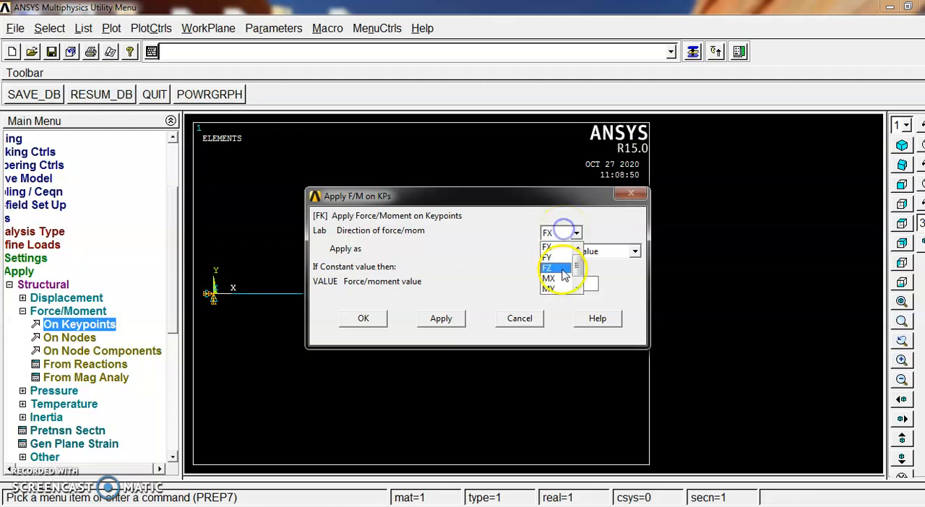
click(562, 262)
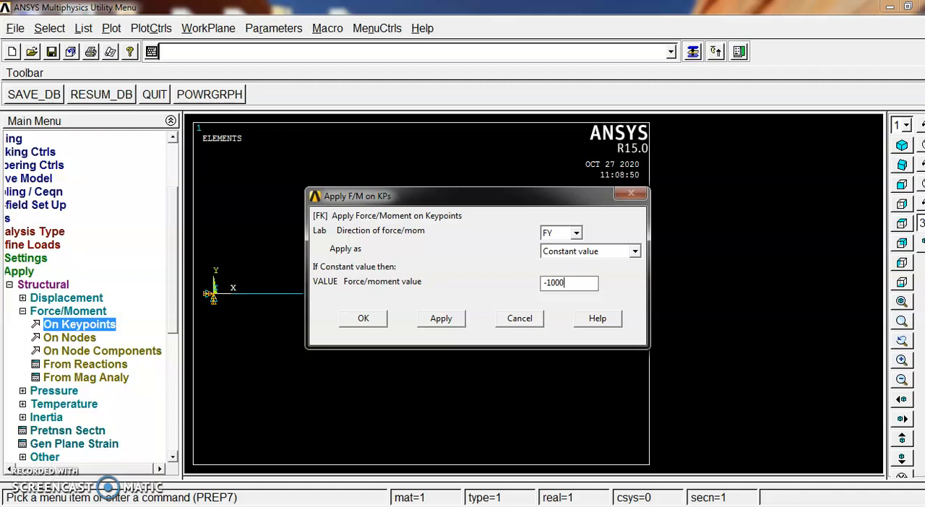
click(364, 319)
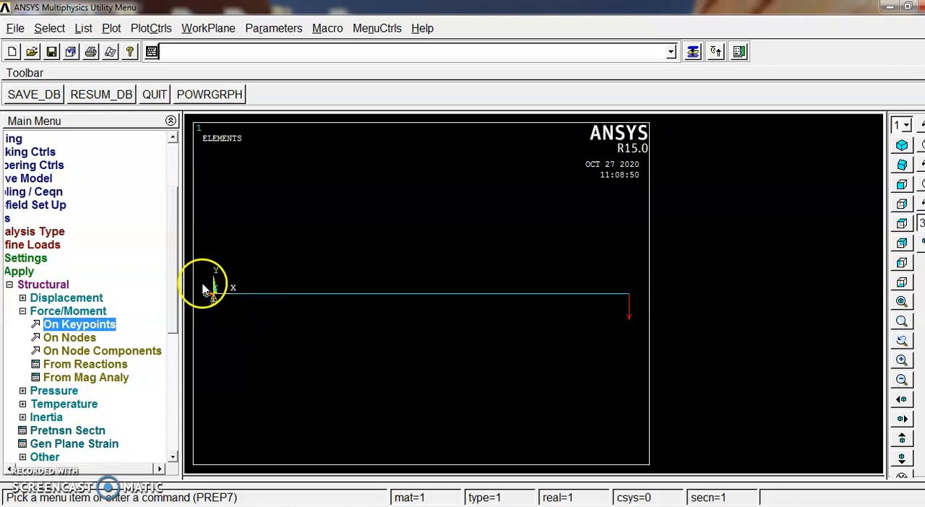
click(9, 284)
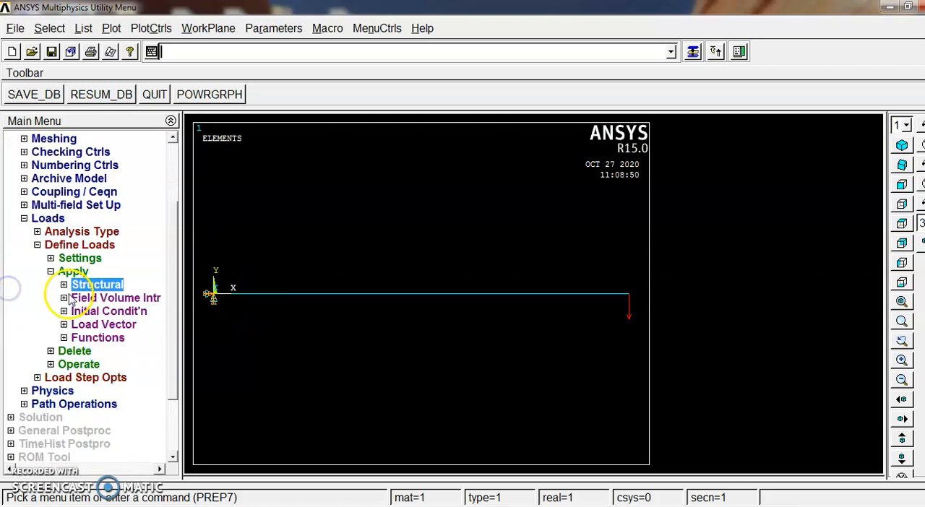
click(50, 271)
click(37, 245)
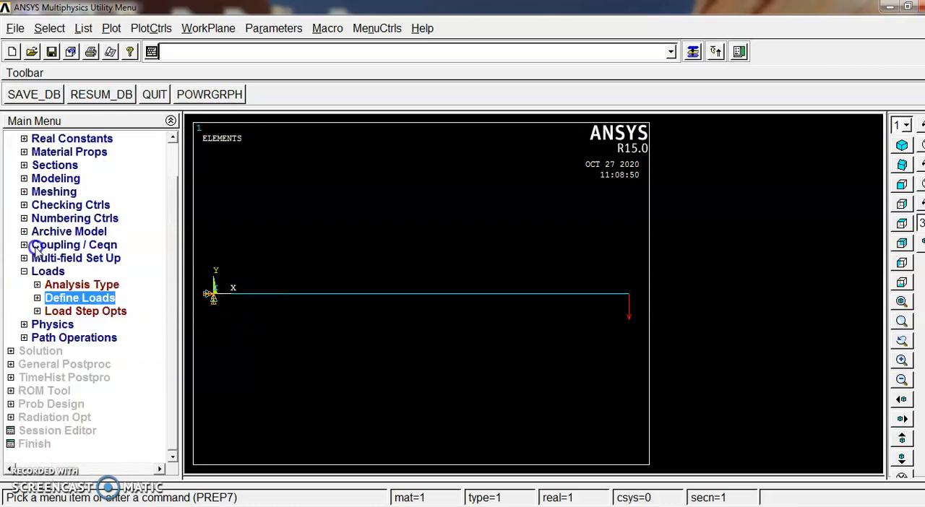
click(37, 298)
click(72, 325)
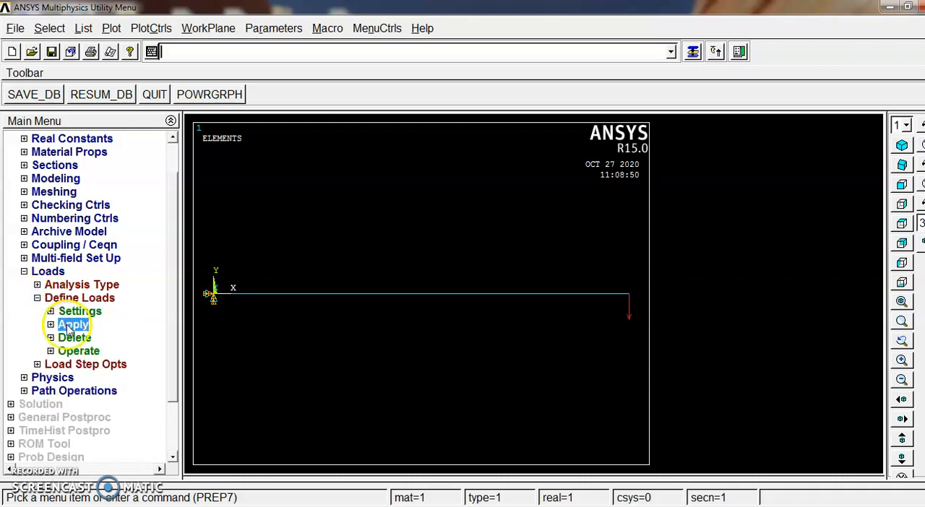
click(85, 338)
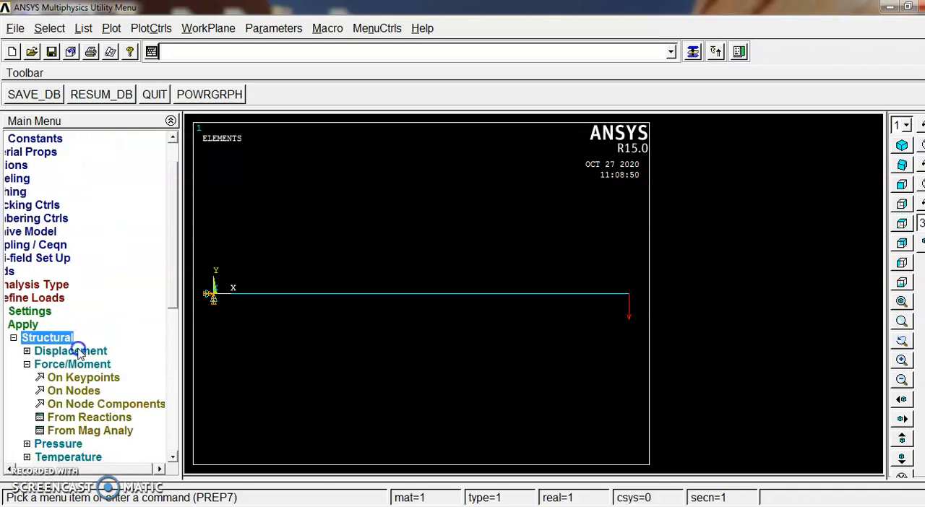
click(78, 351)
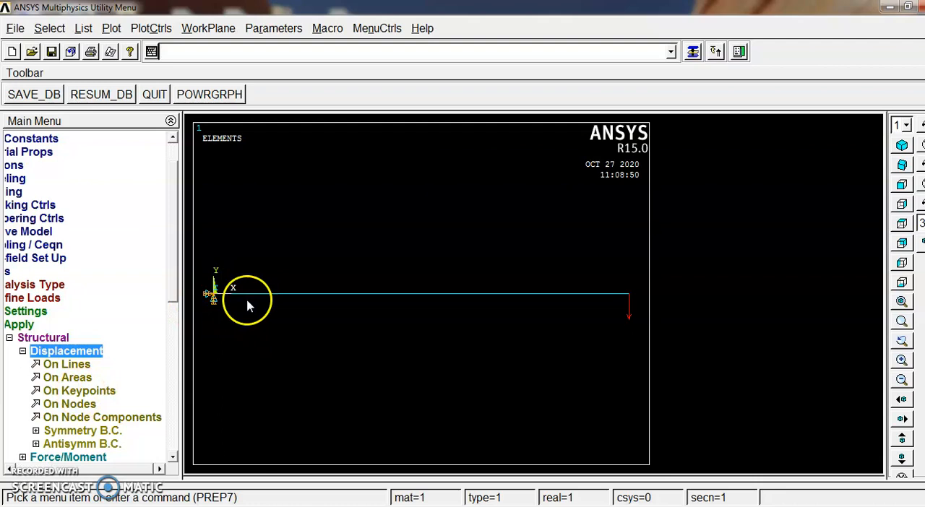
click(10, 337)
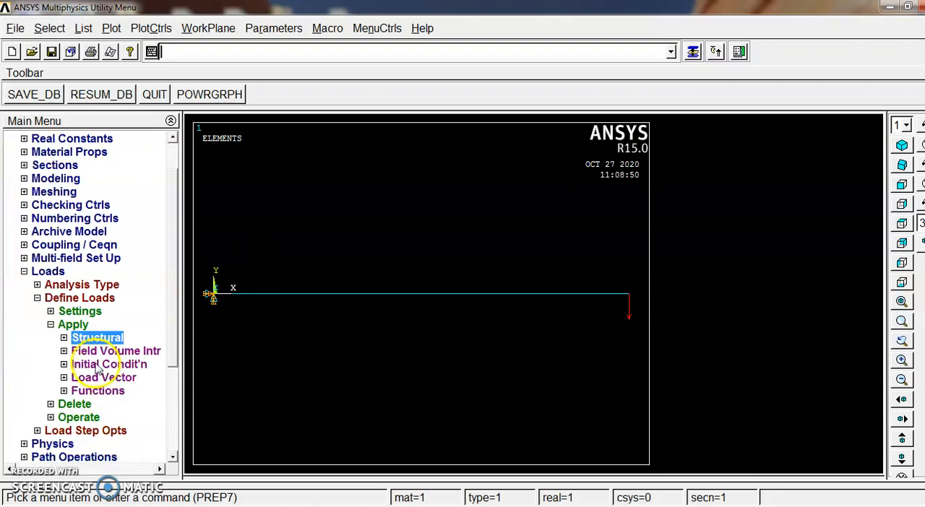
click(83, 337)
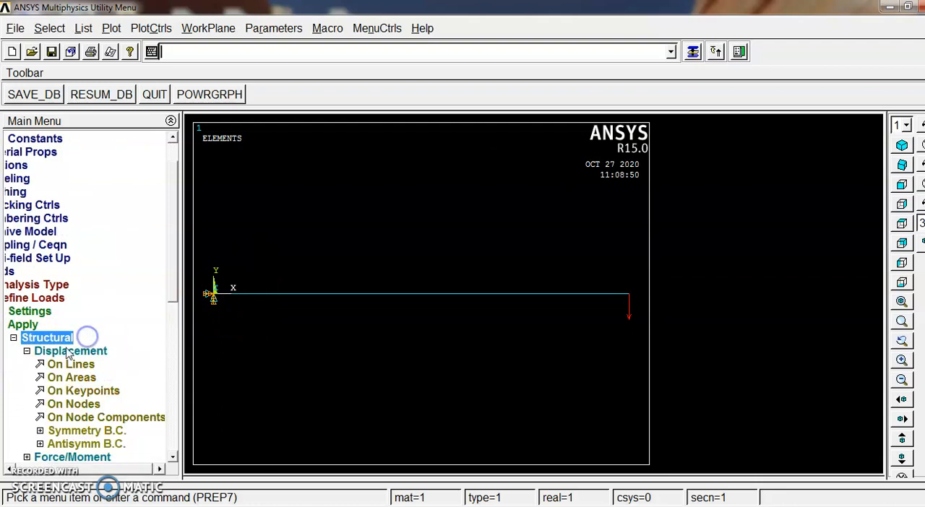
click(31, 351)
click(104, 367)
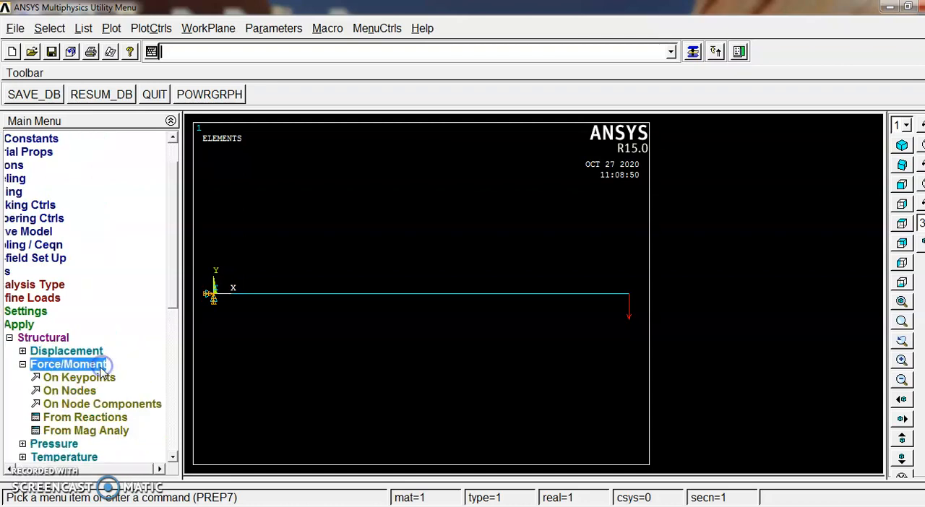
click(93, 378)
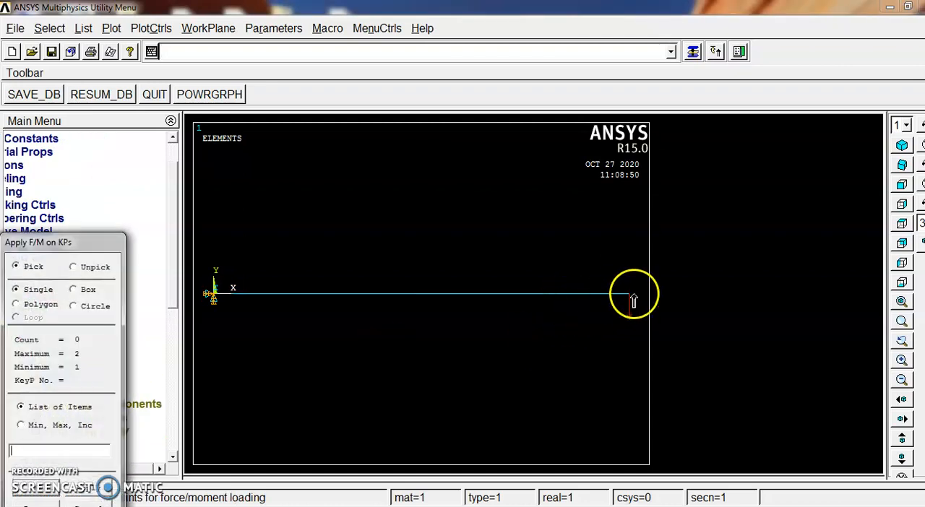
click(92, 505)
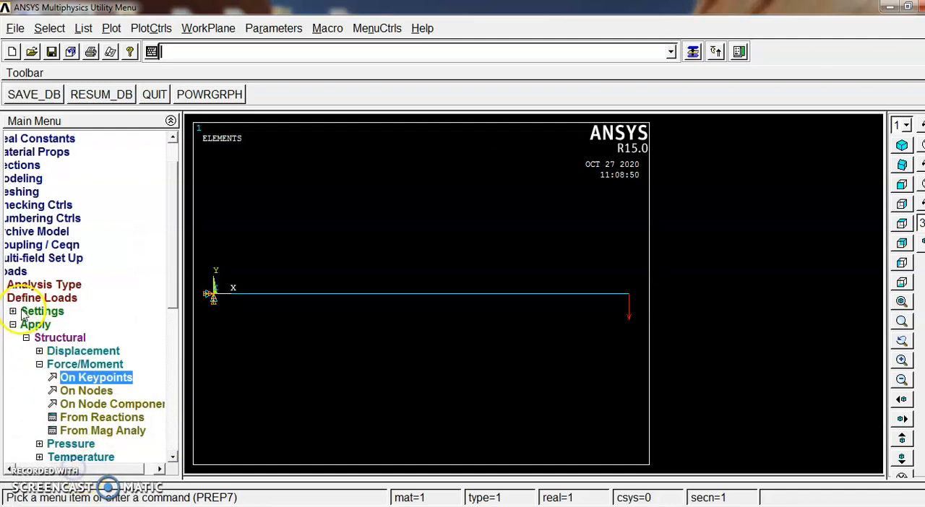
Solve the current load step, and close the completion note and the /STATUS Command window
drag(94, 469, 57, 470)
click(26, 271)
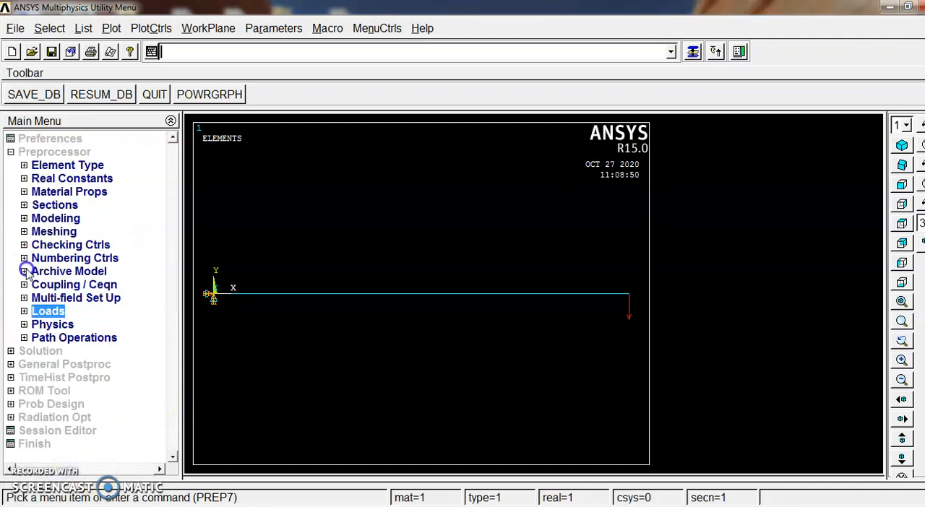
click(11, 152)
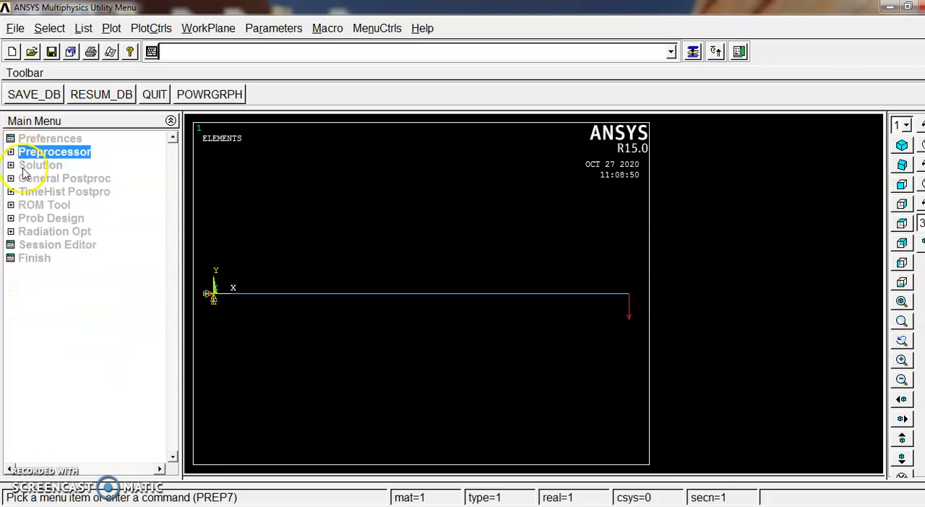
click(27, 166)
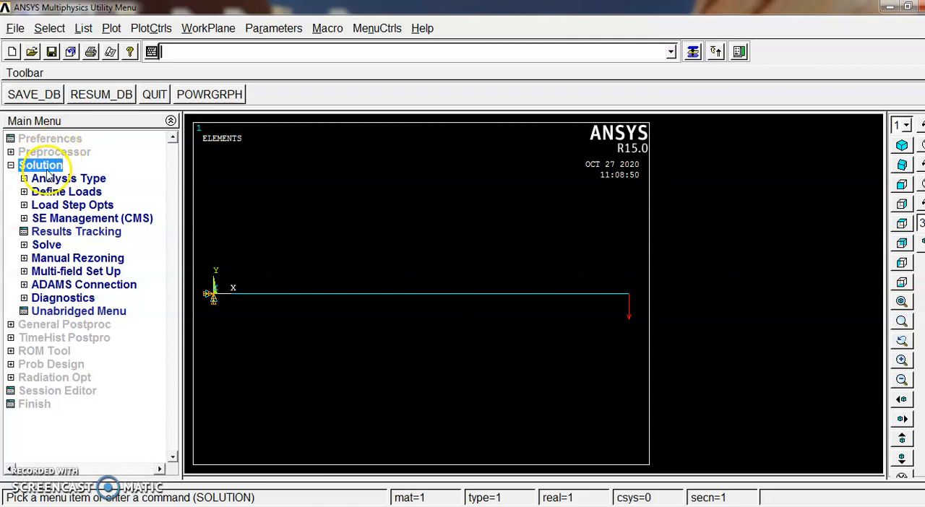
click(49, 247)
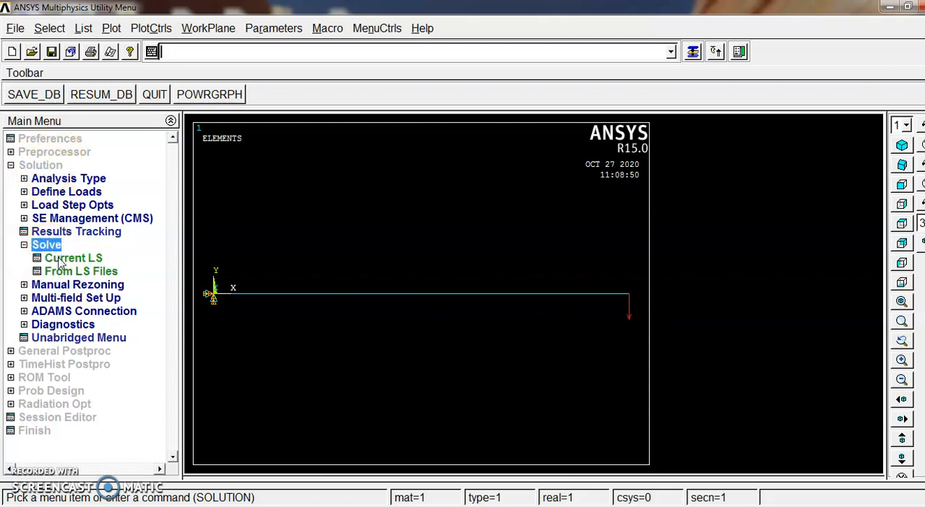
click(61, 262)
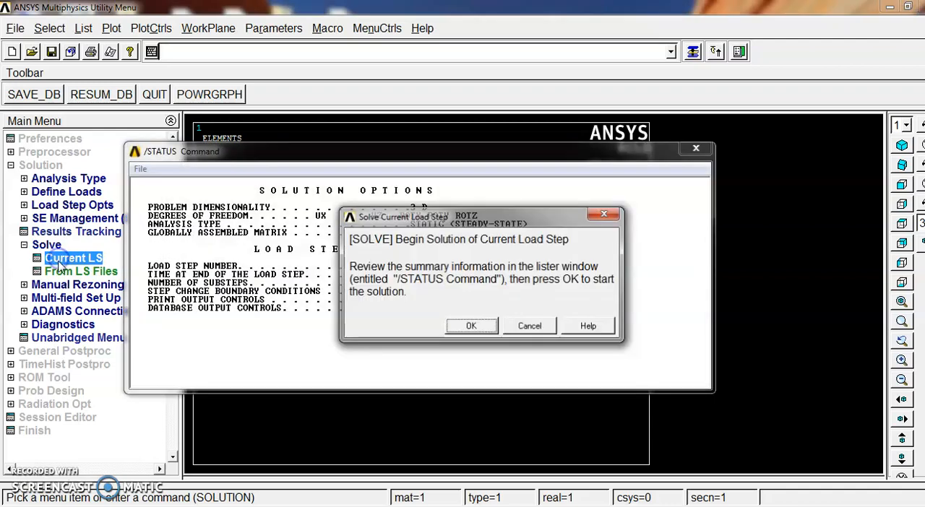
click(458, 329)
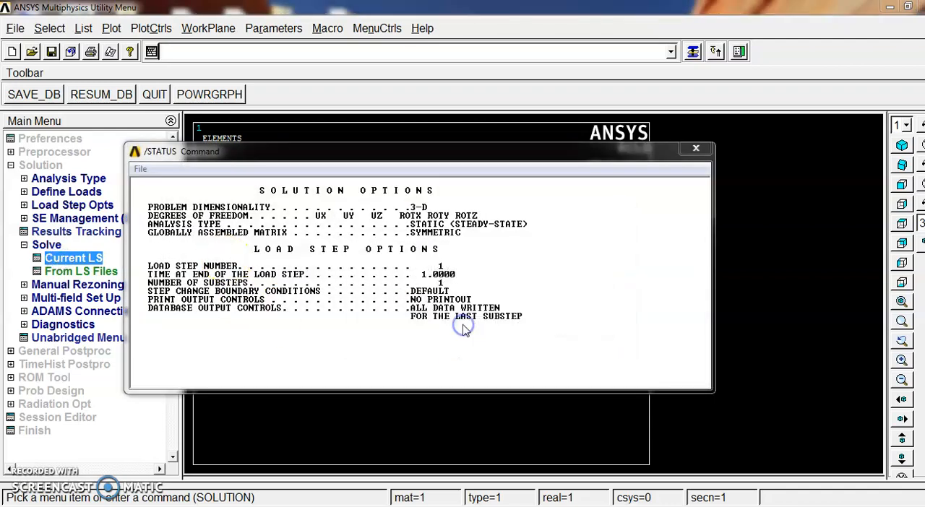
drag(207, 25, 625, 38)
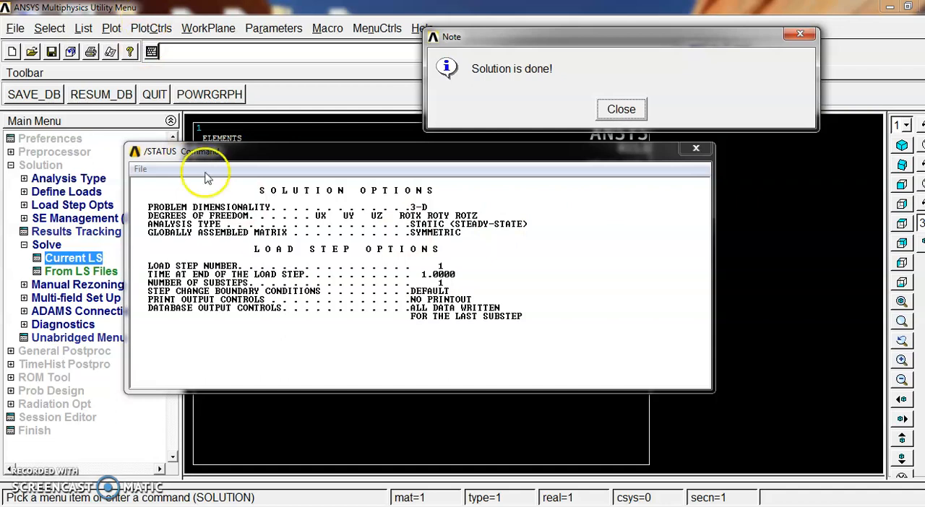
click(619, 109)
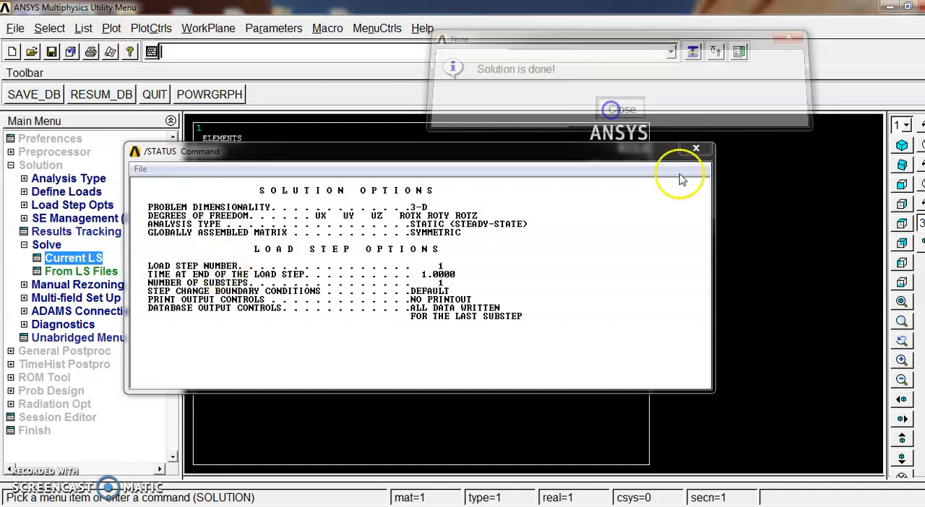
click(696, 148)
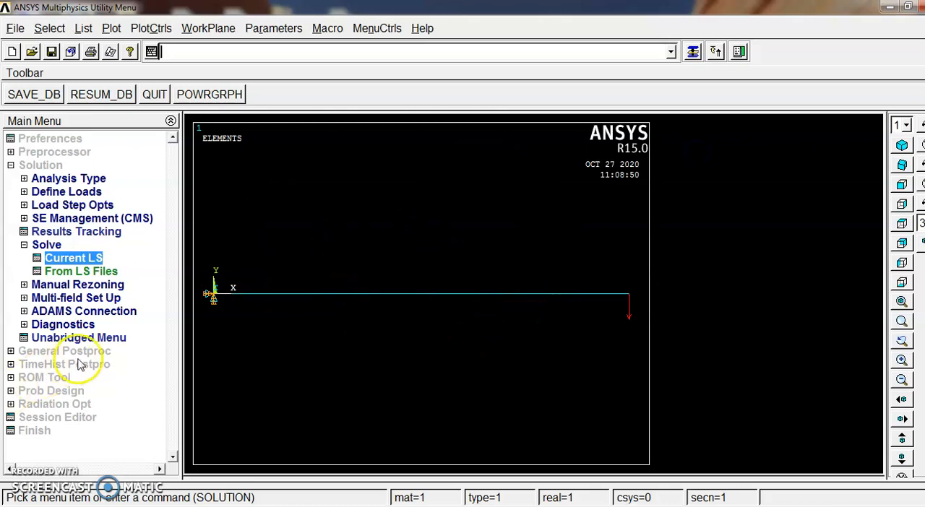
Plot the beam's deformed shape from the general postprocessor with the Def + undeformed option
click(24, 245)
click(11, 165)
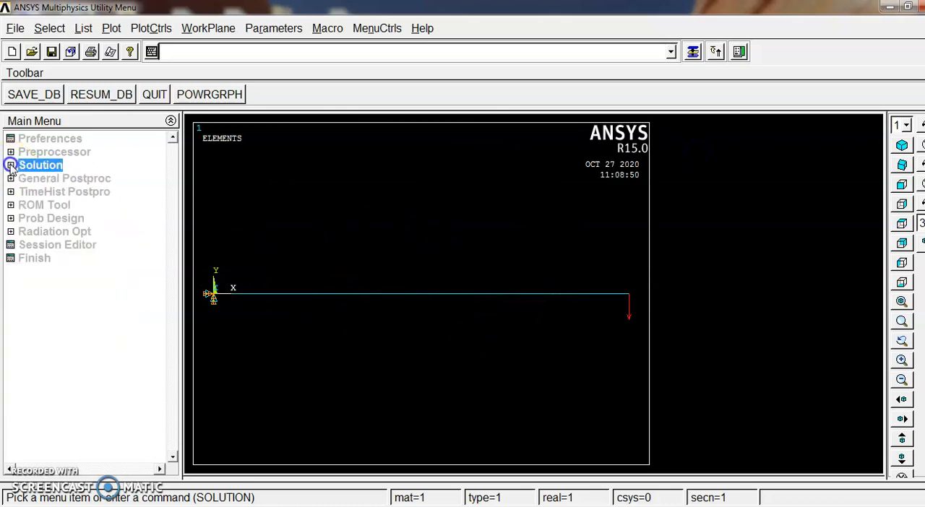
click(45, 179)
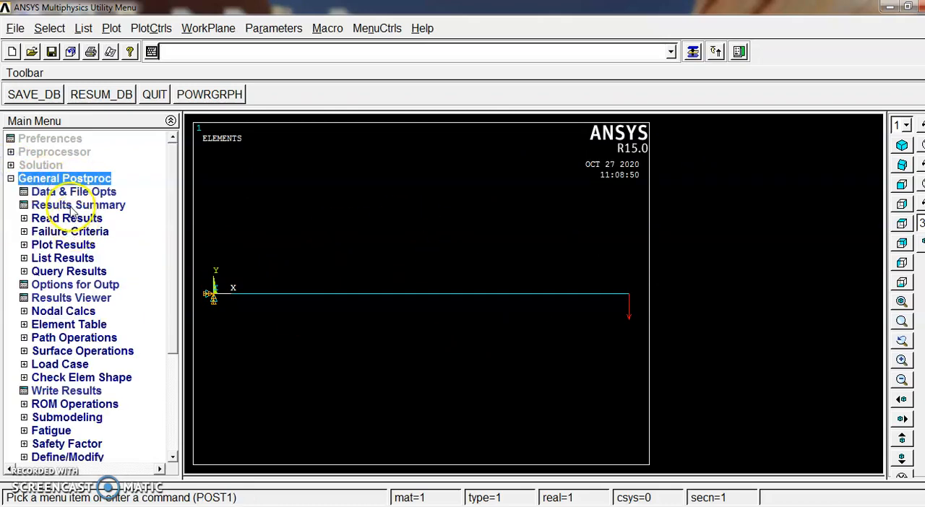
click(76, 245)
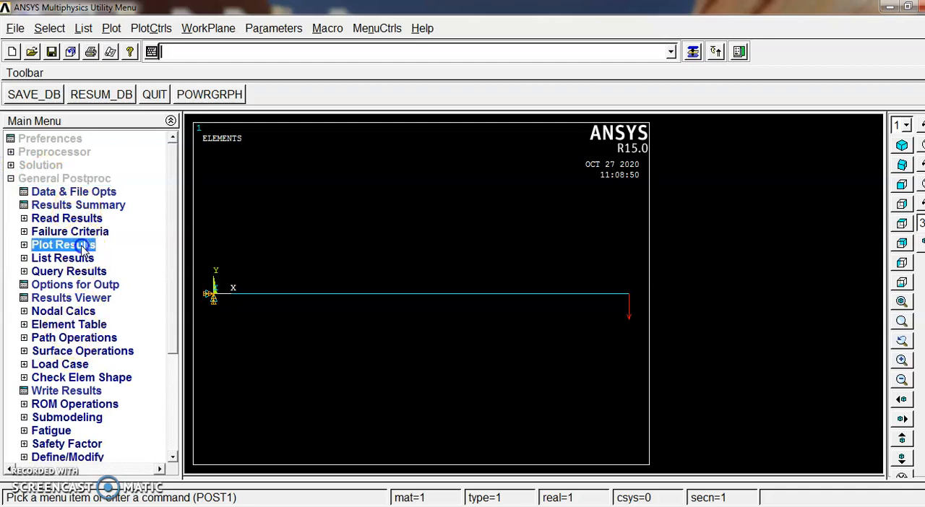
click(89, 258)
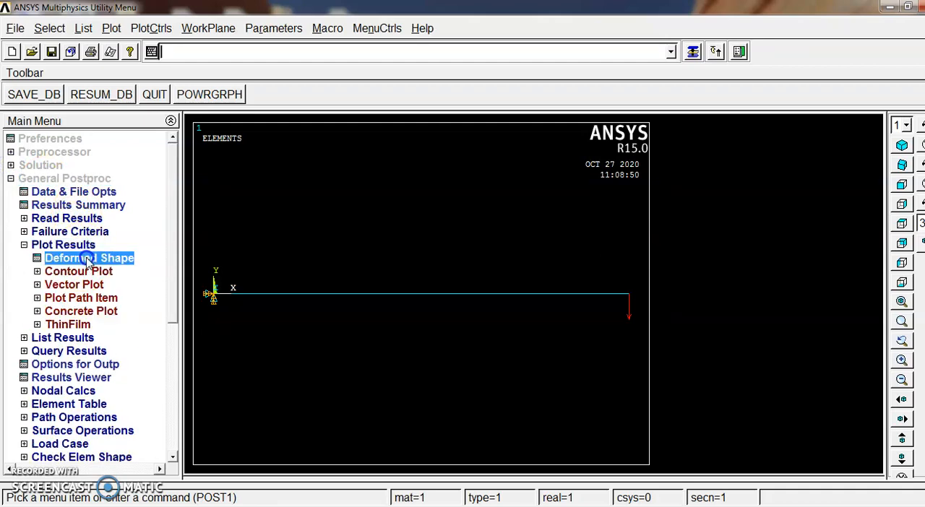
click(539, 262)
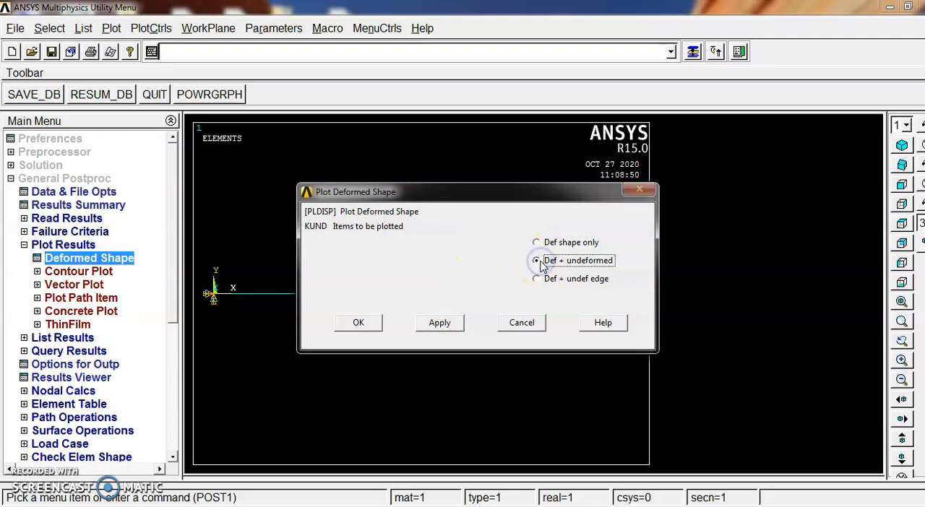
click(360, 323)
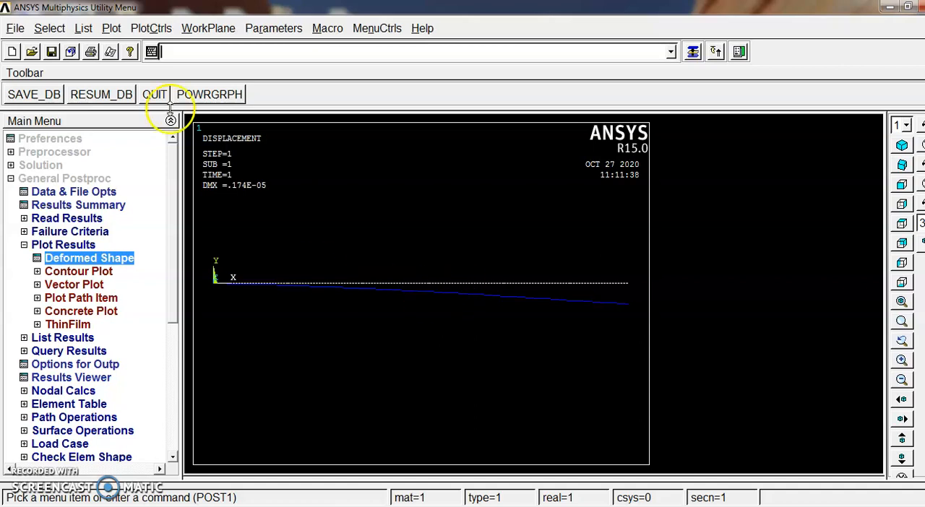
click(153, 28)
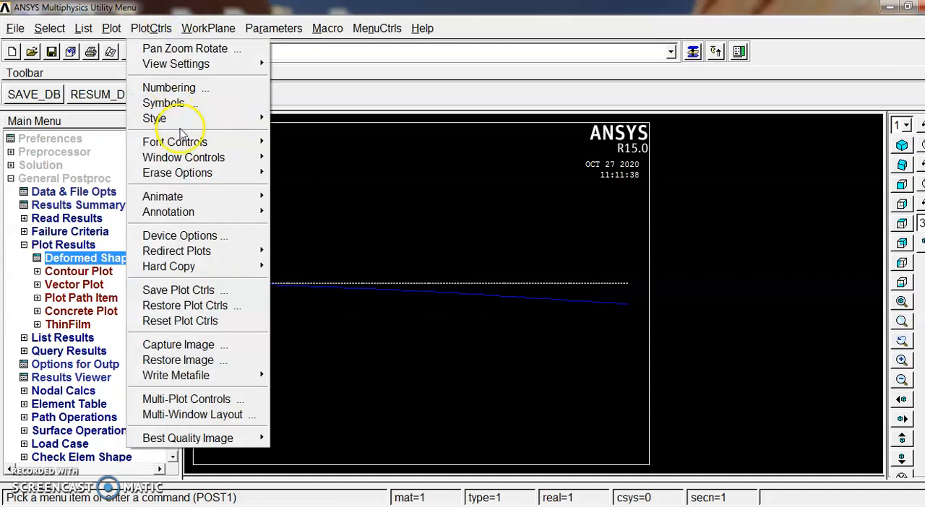
mouse_move(183, 121)
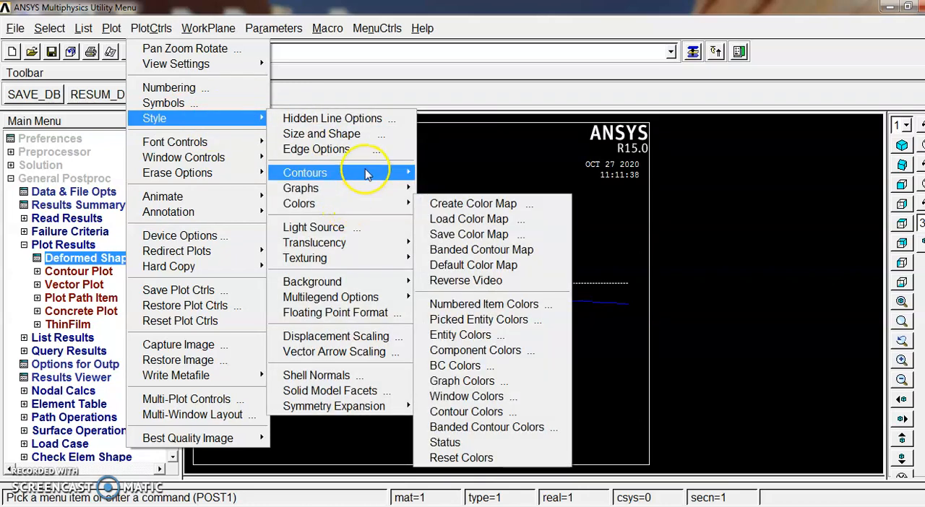
mouse_move(365, 173)
mouse_move(366, 208)
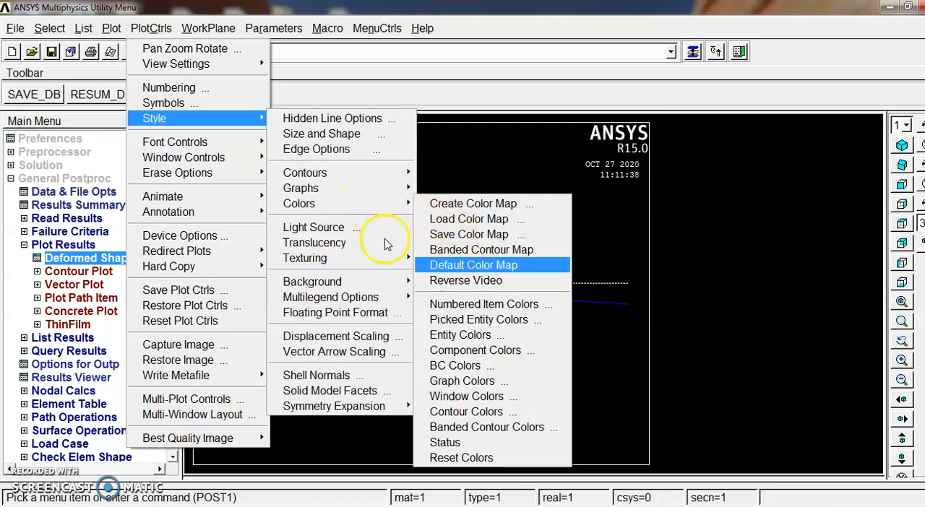
click(335, 137)
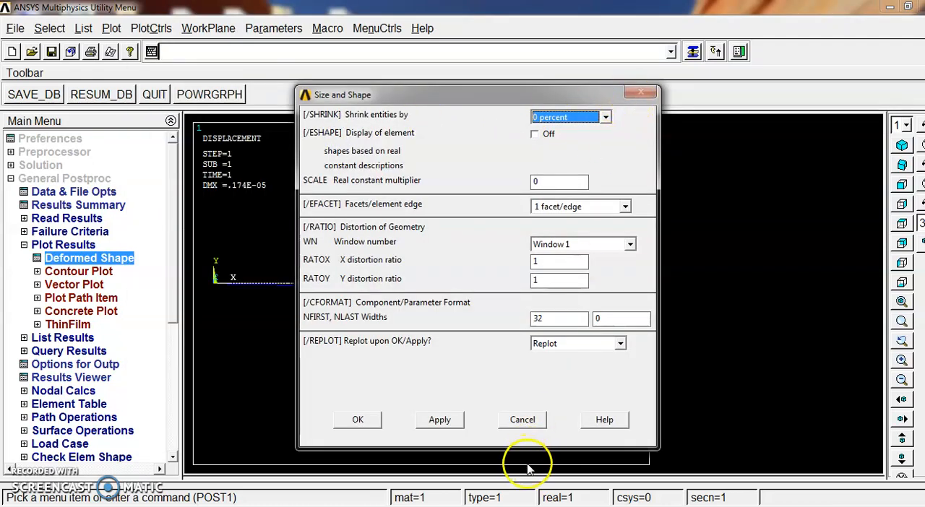
click(522, 422)
click(113, 28)
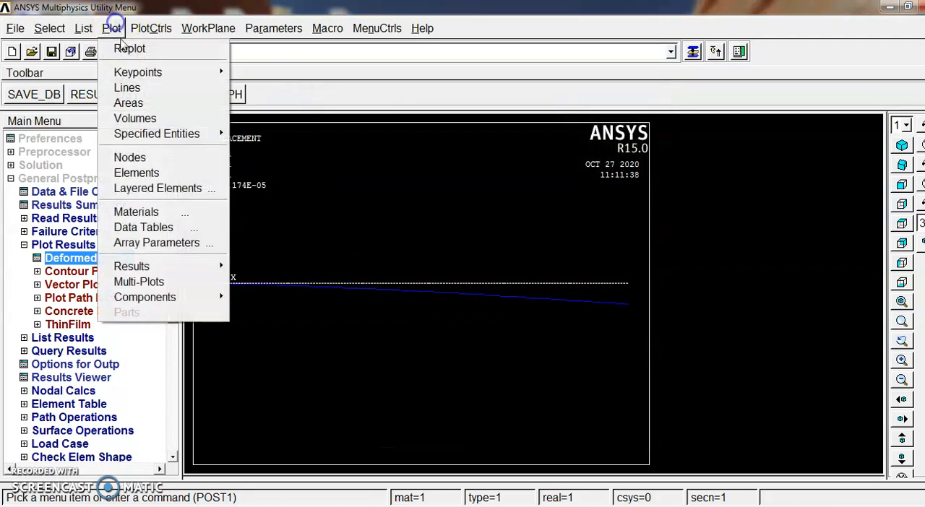
Turn on the display of element shapes based on real constant descriptions, and show the I-section beam in isometric view
click(148, 27)
mouse_move(238, 118)
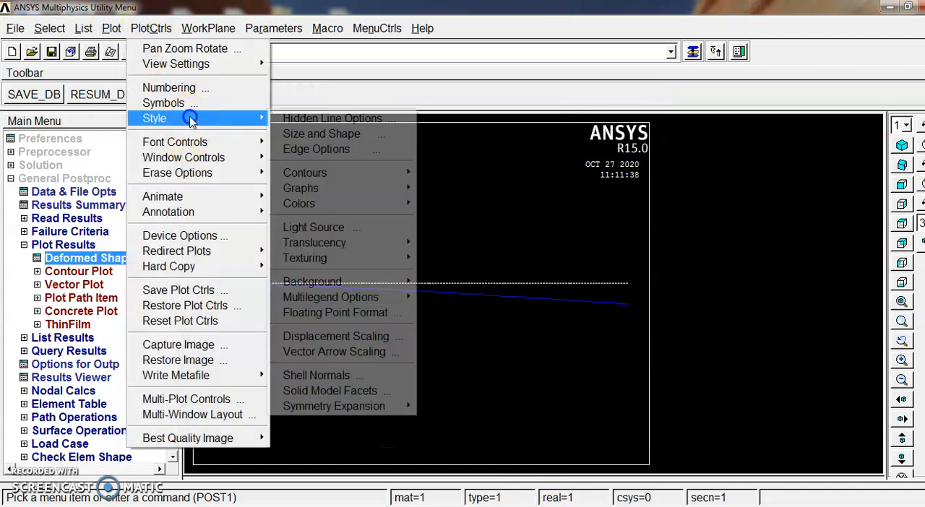
click(352, 134)
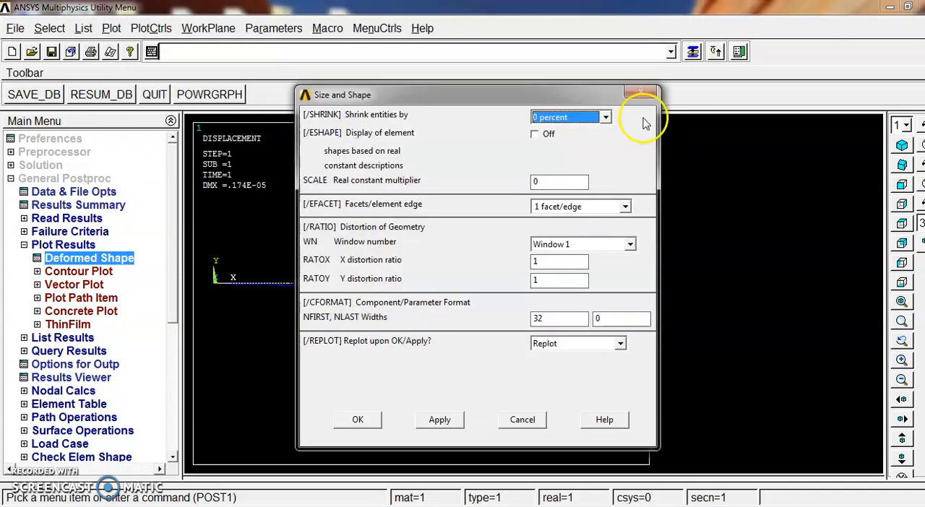
click(534, 136)
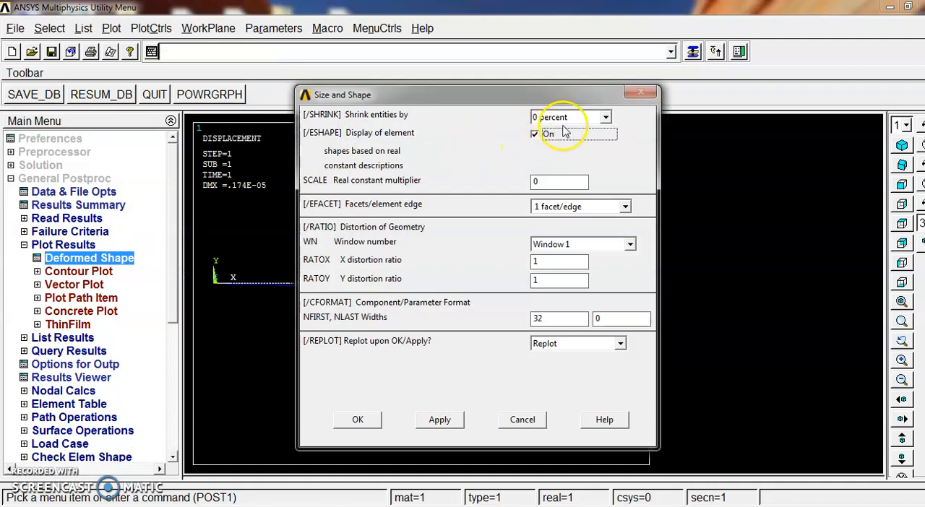
click(359, 421)
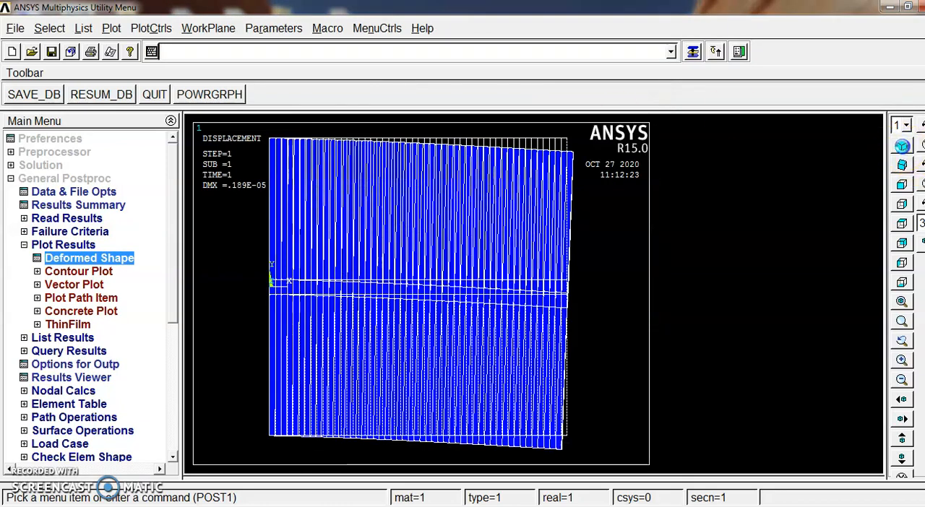
click(901, 146)
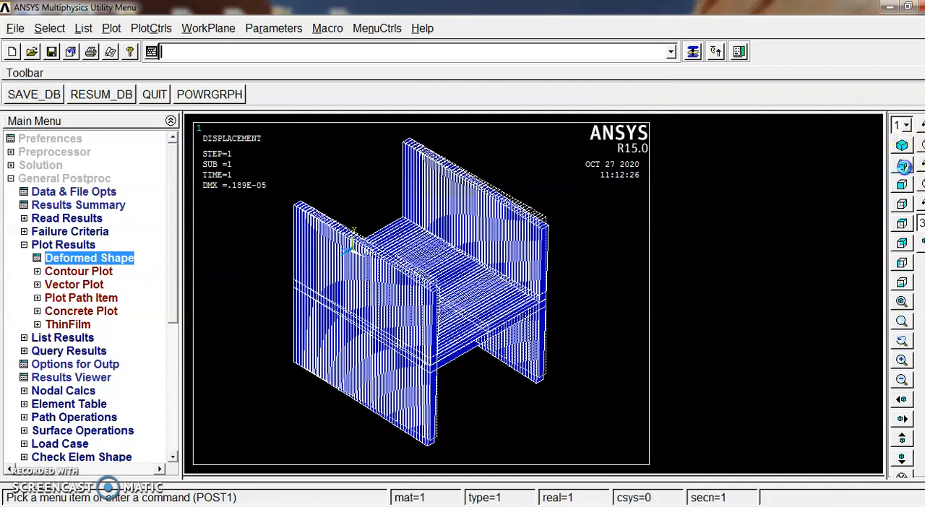
click(902, 146)
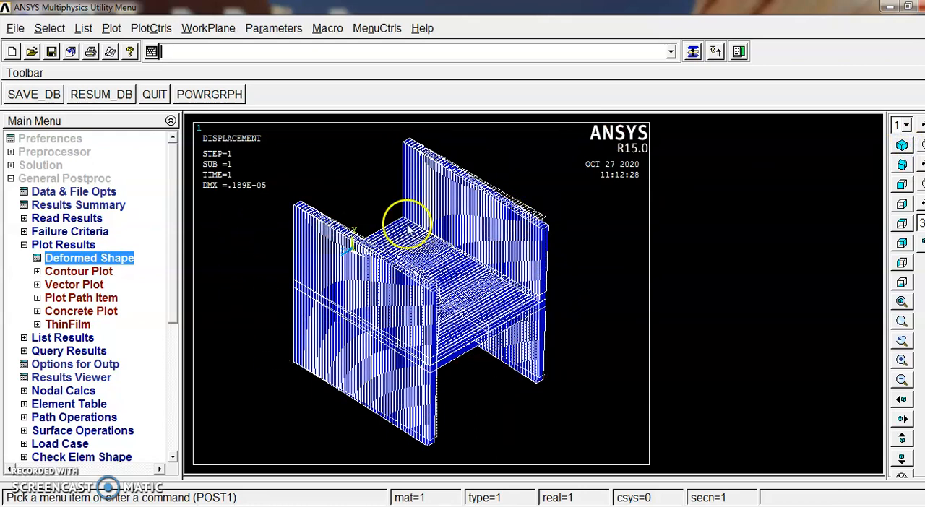
Plot the nodal solution contour of von Mises stress, showing the deformed shape with undeformed model
click(78, 273)
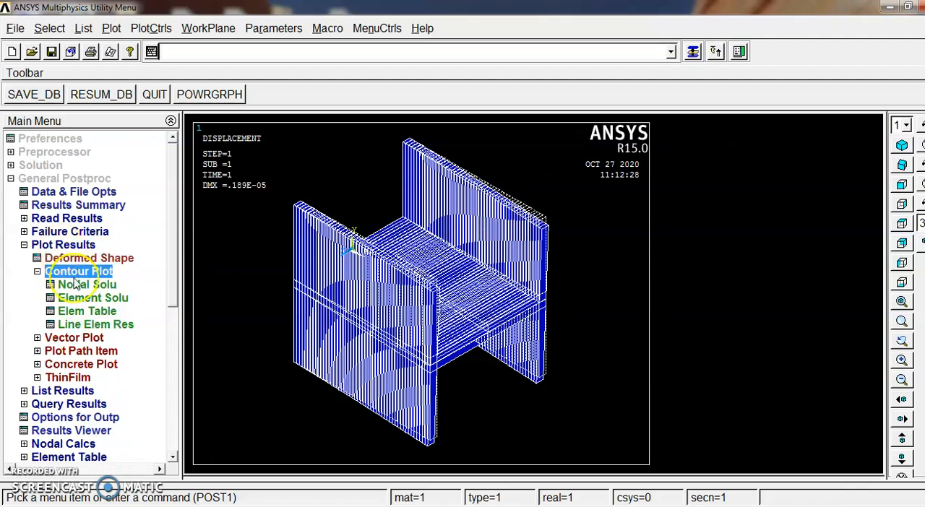
click(86, 286)
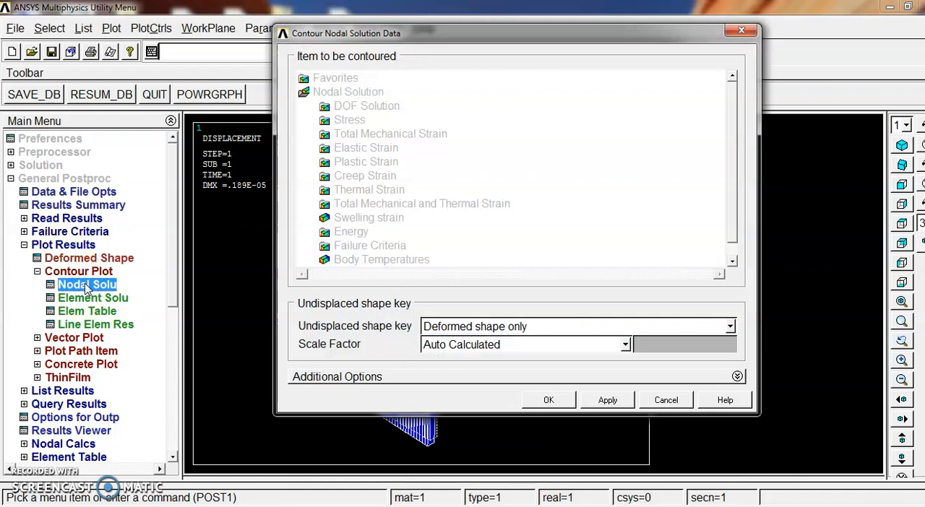
double_click(349, 121)
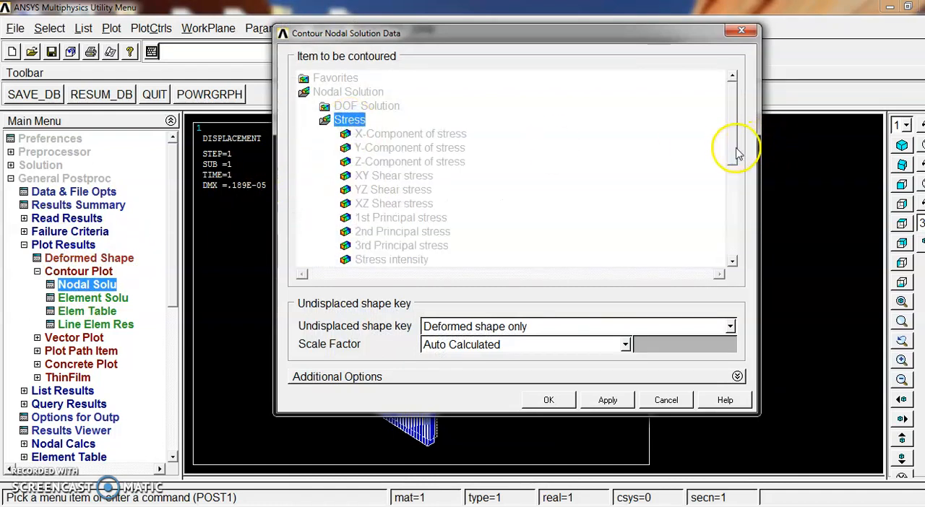
scroll(728, 170, down, 1)
scroll(728, 170, down, 2)
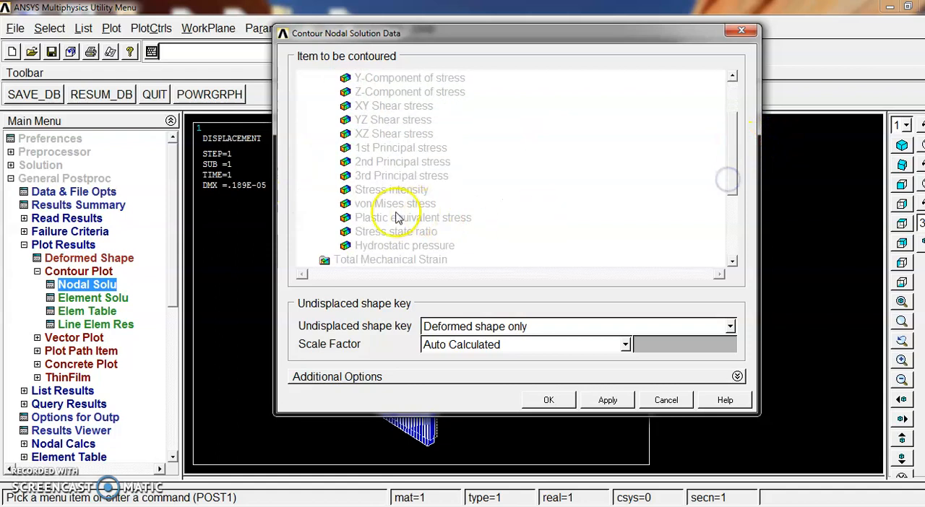
click(409, 205)
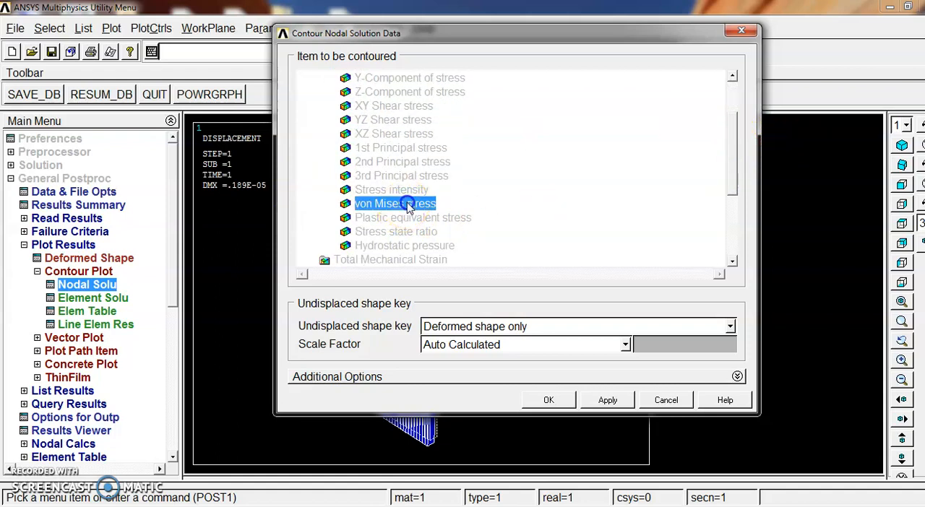
click(487, 327)
click(501, 357)
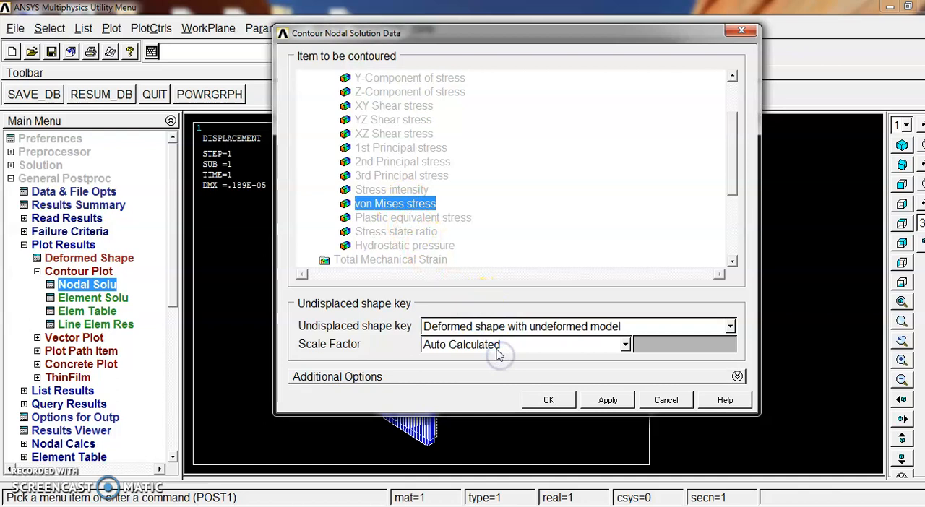
click(551, 401)
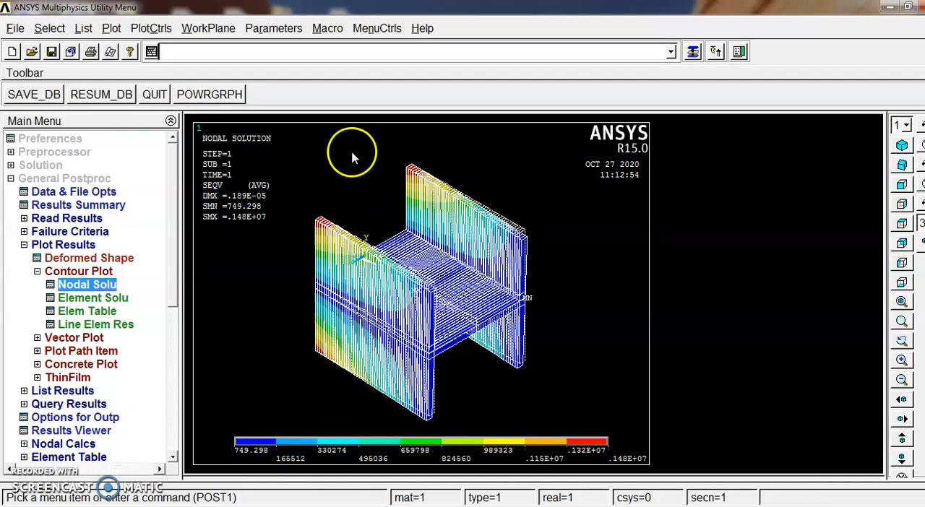
Animate the deformed results with von Mises (SEQV) stress contours, using 10 frames and a 0.5-second time delay
click(157, 26)
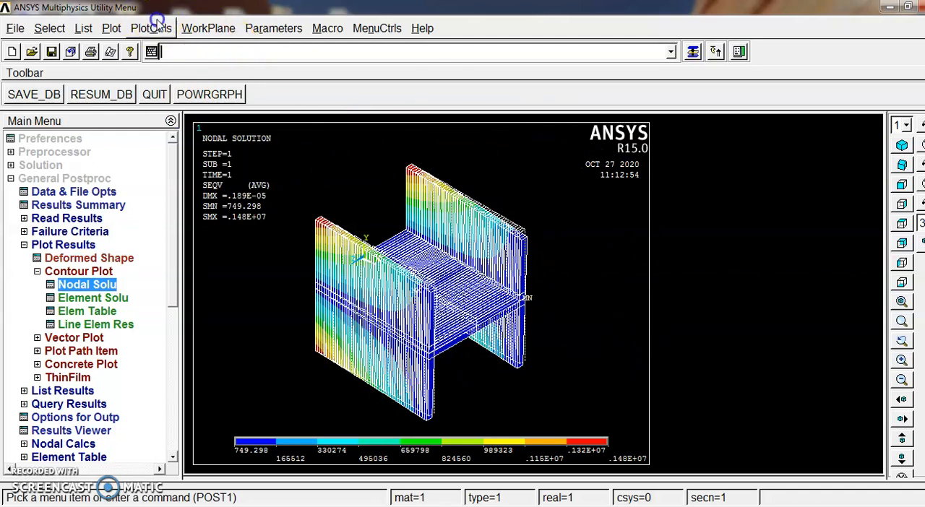
click(198, 115)
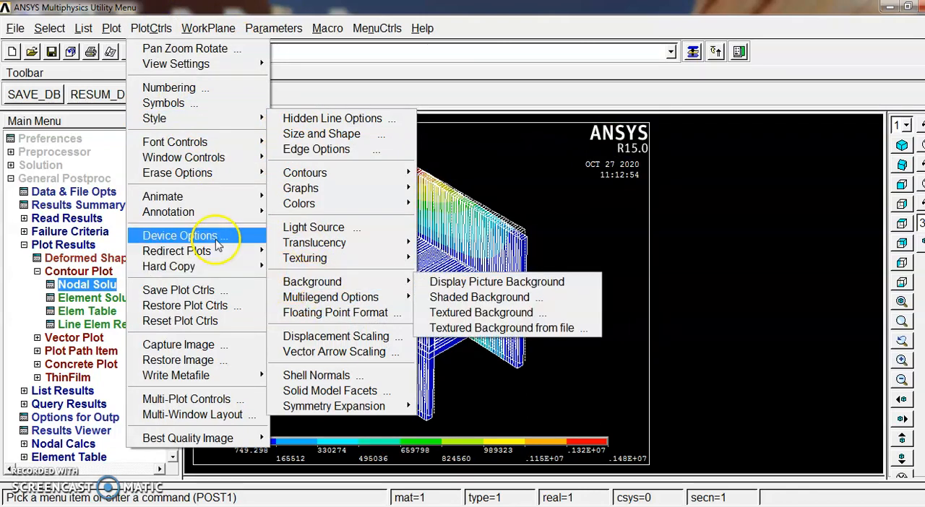
mouse_move(231, 195)
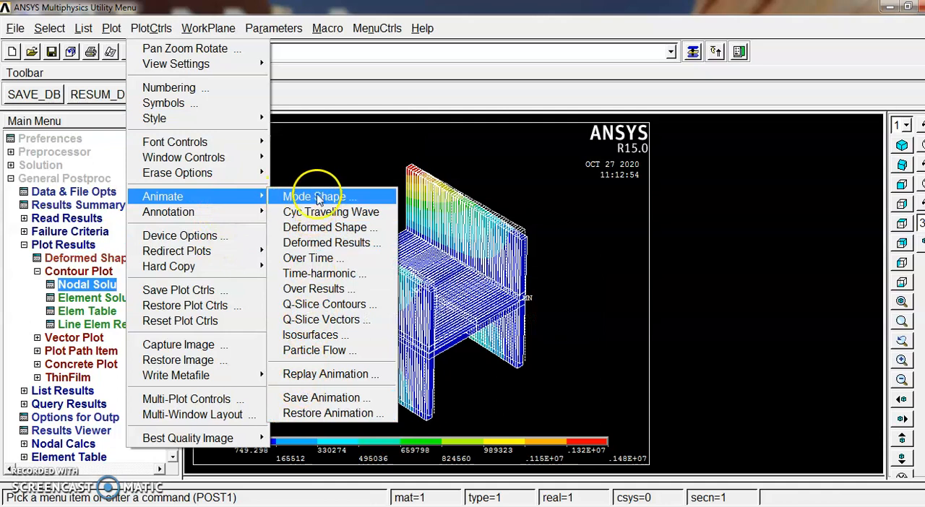
click(318, 242)
click(494, 258)
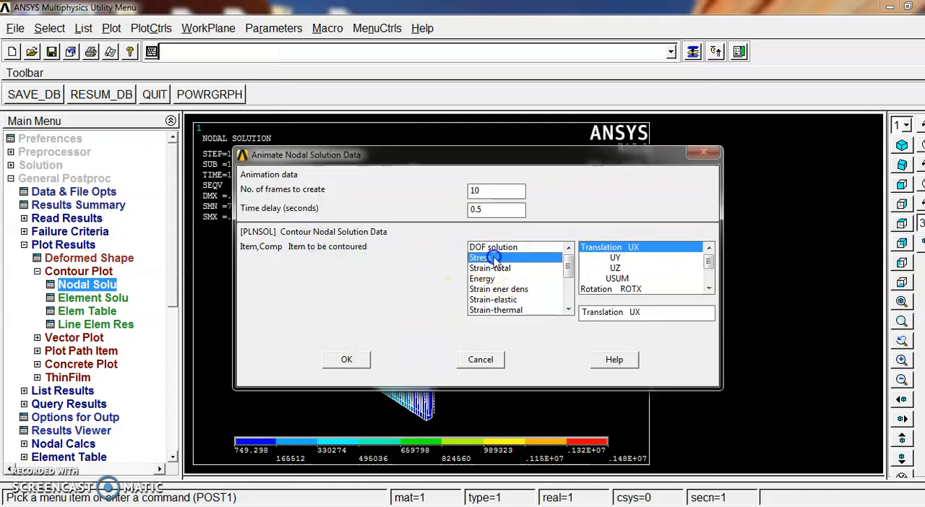
click(612, 258)
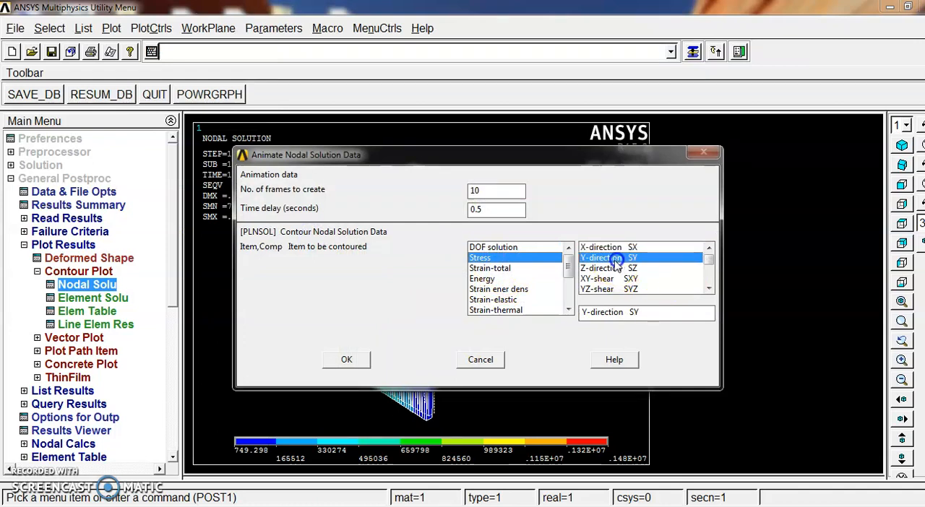
click(708, 277)
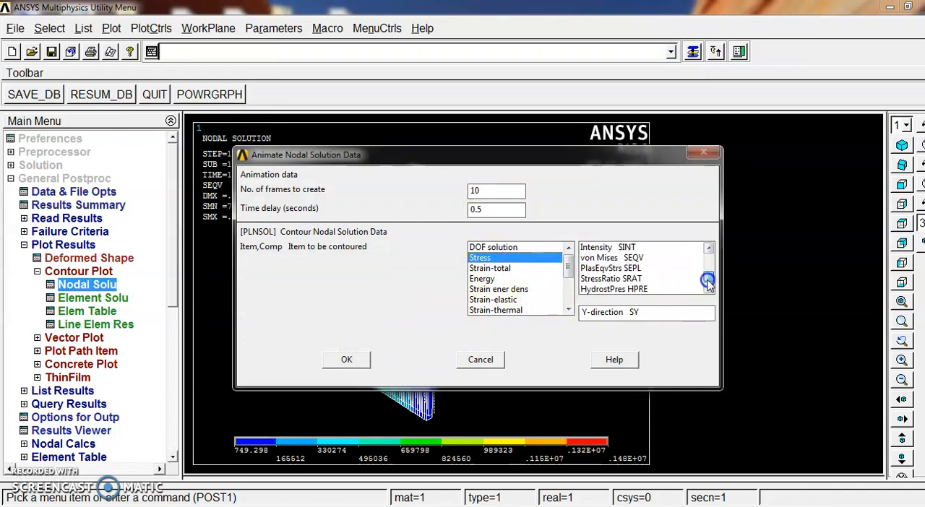
click(643, 258)
click(353, 359)
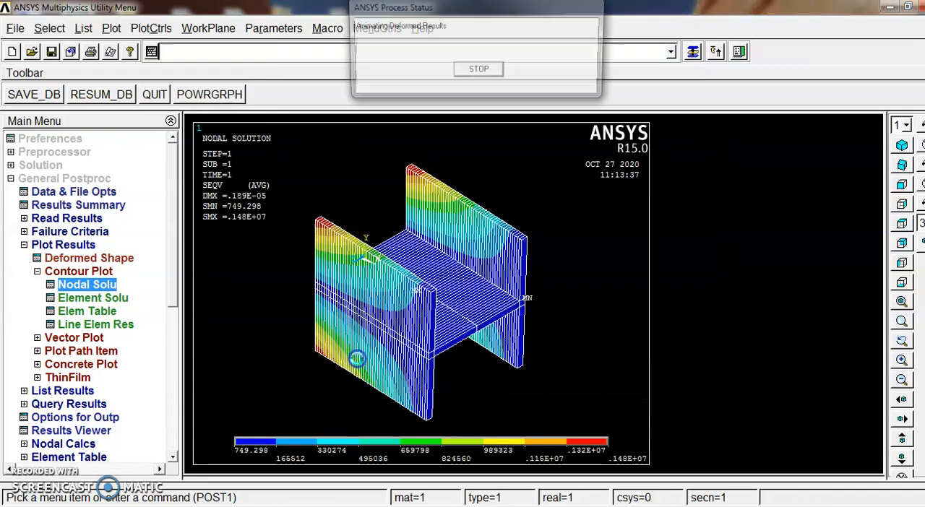